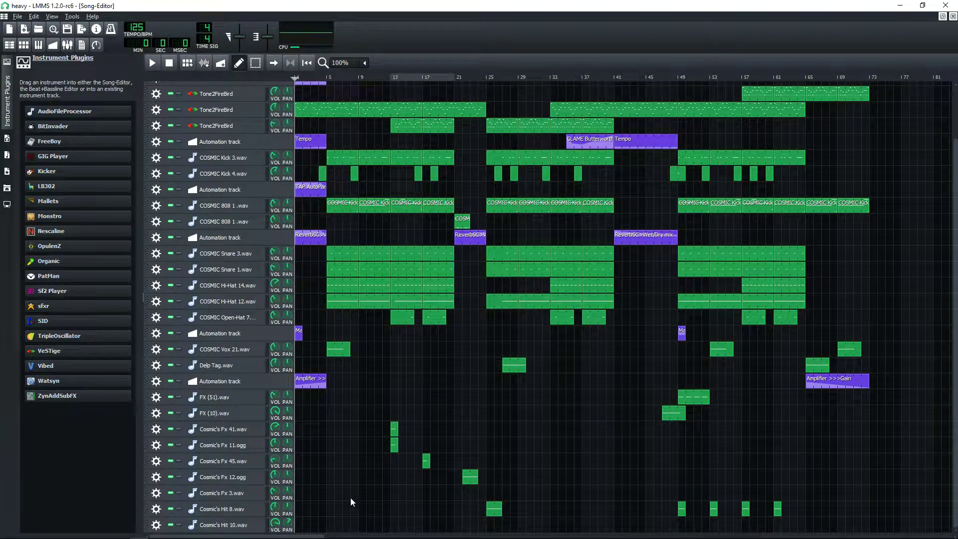
Step: Resume the YouTube reaction video, skip ahead to about 9:08, then pause it
click(131, 537)
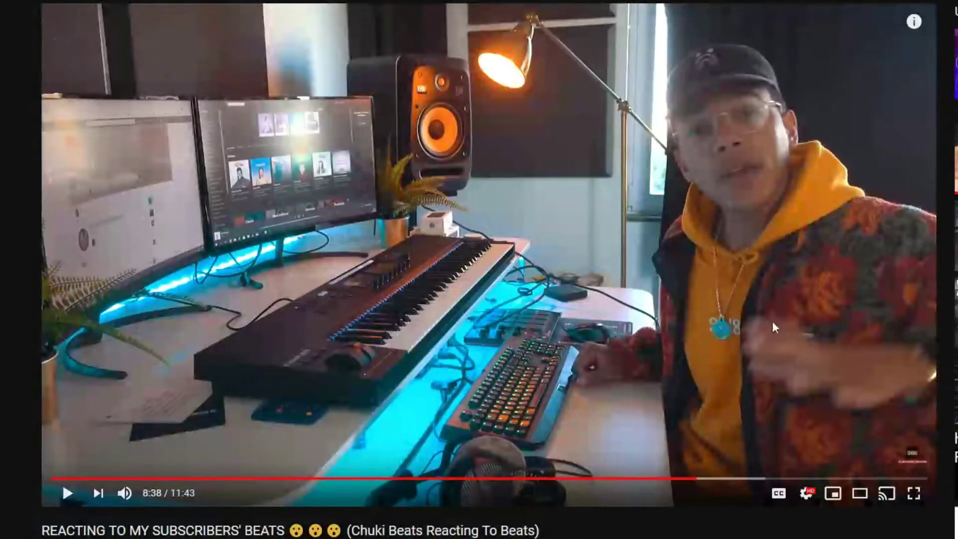
scroll(300, 364, down, 5)
scroll(286, 410, up, 5)
click(313, 271)
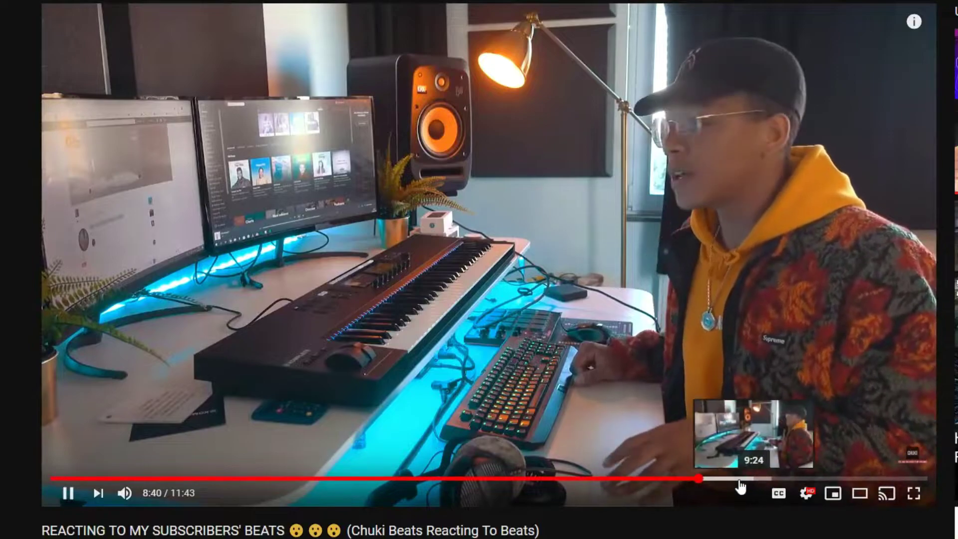
click(735, 479)
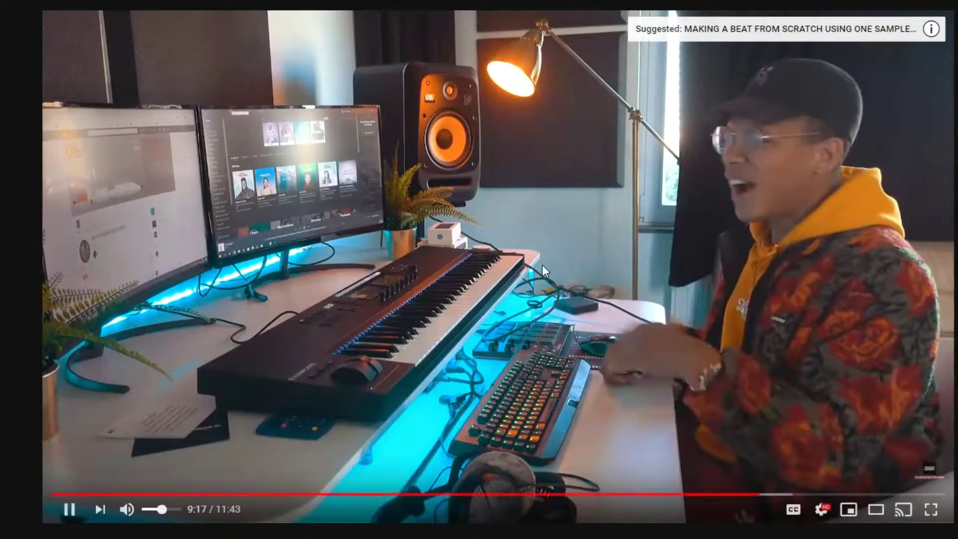
click(720, 231)
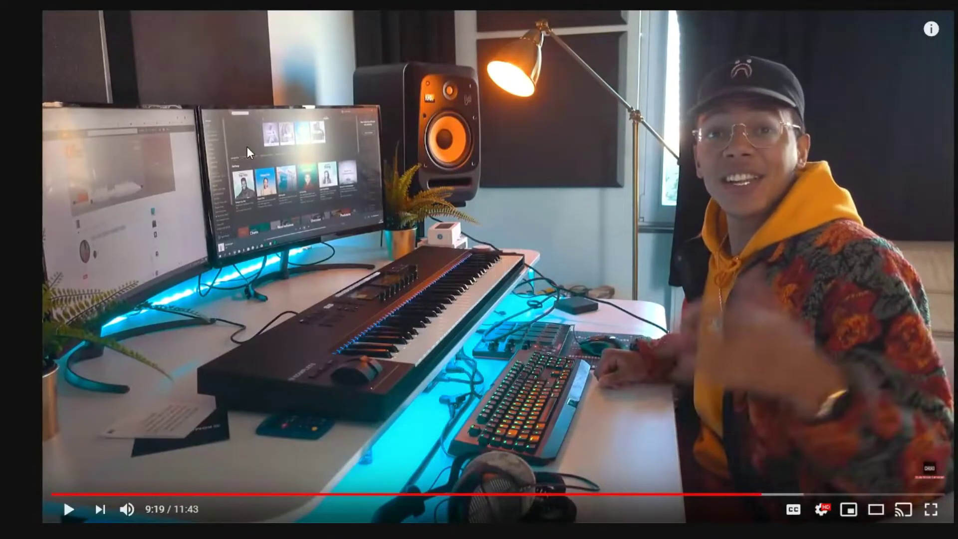
Step: Back in LMMS, lengthen the Master pitch automation clip to one bar
key(alt+Tab)
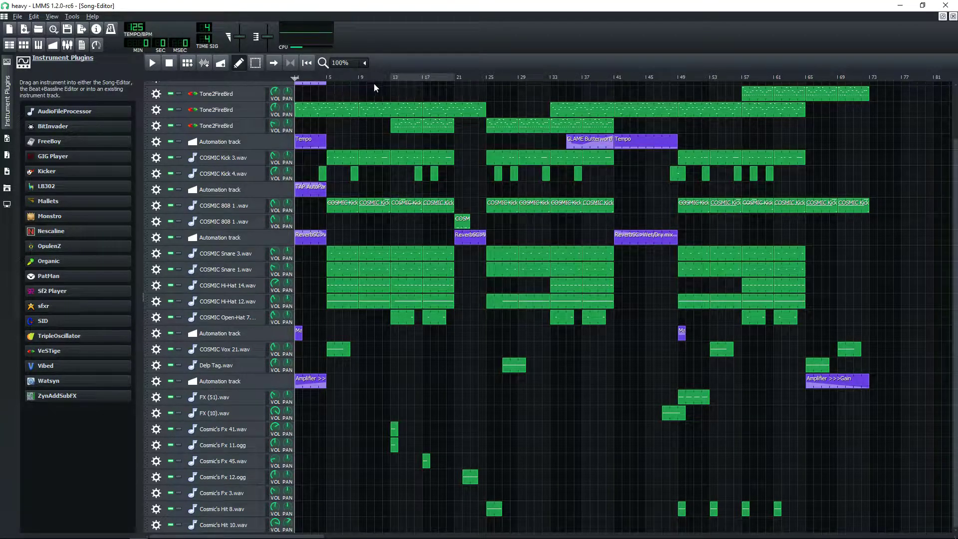
scroll(319, 97, up, 4)
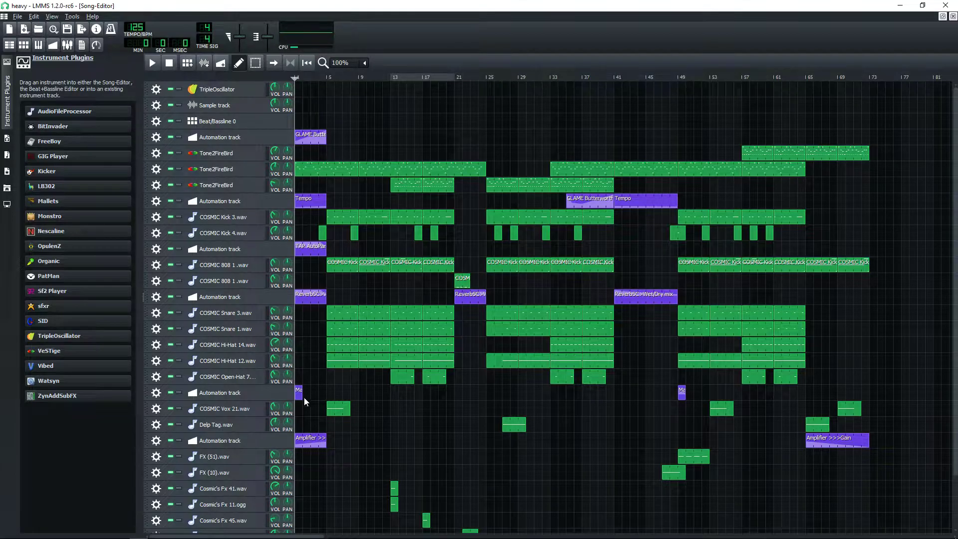
drag(303, 397, 326, 401)
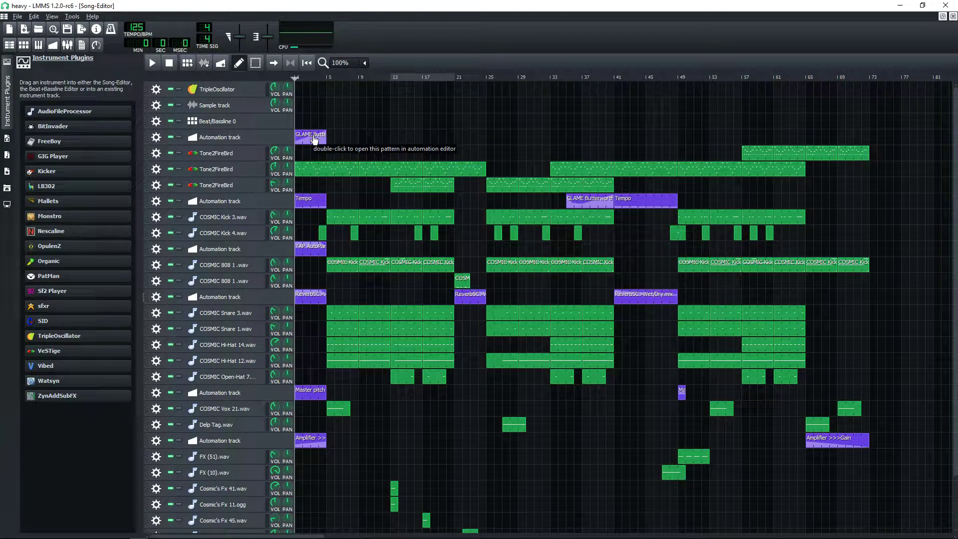
Step: Review the Tempo automation curve in the Automation Editor, then close it
double_click(311, 200)
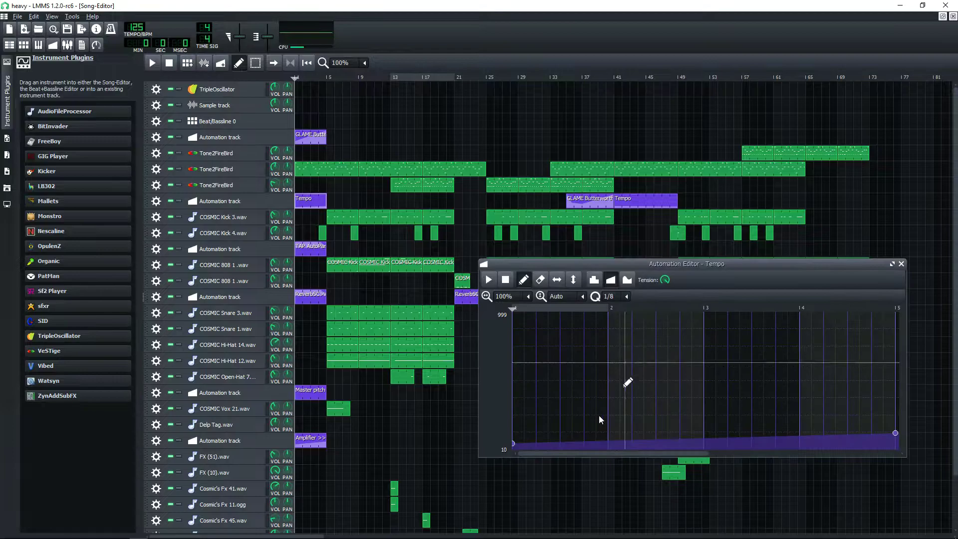
drag(544, 453, 631, 454)
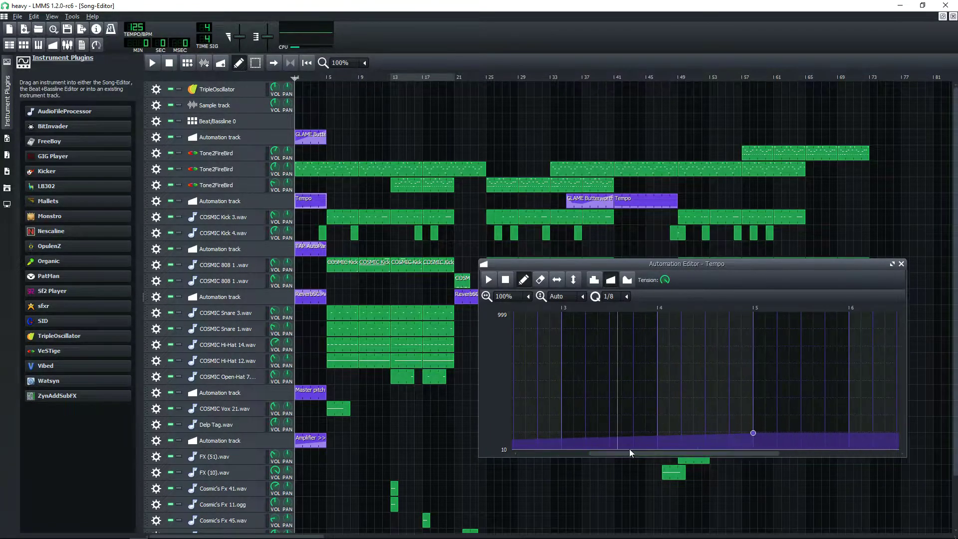
click(901, 263)
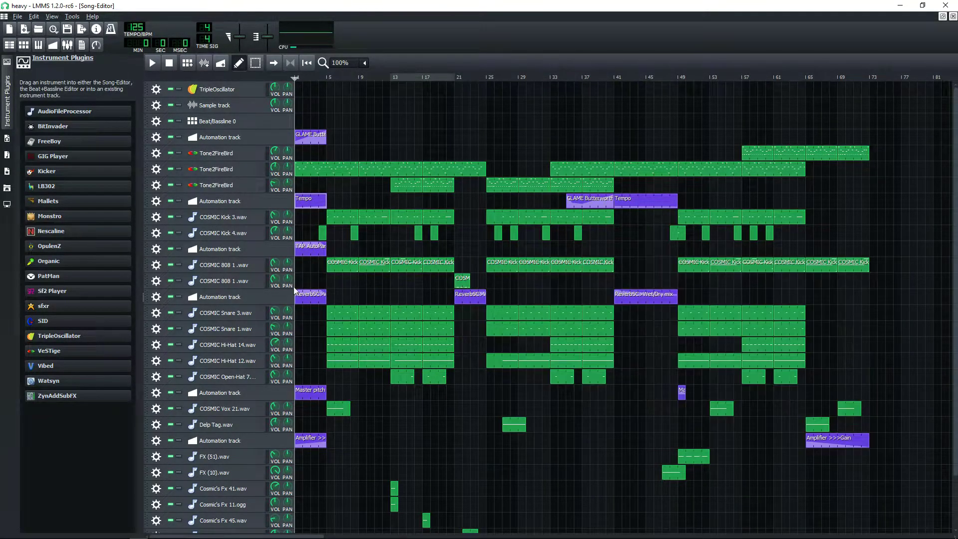
Step: Bring the Chrome browser window back in front of LMMS
mouse_move(294, 536)
mouse_move(120, 532)
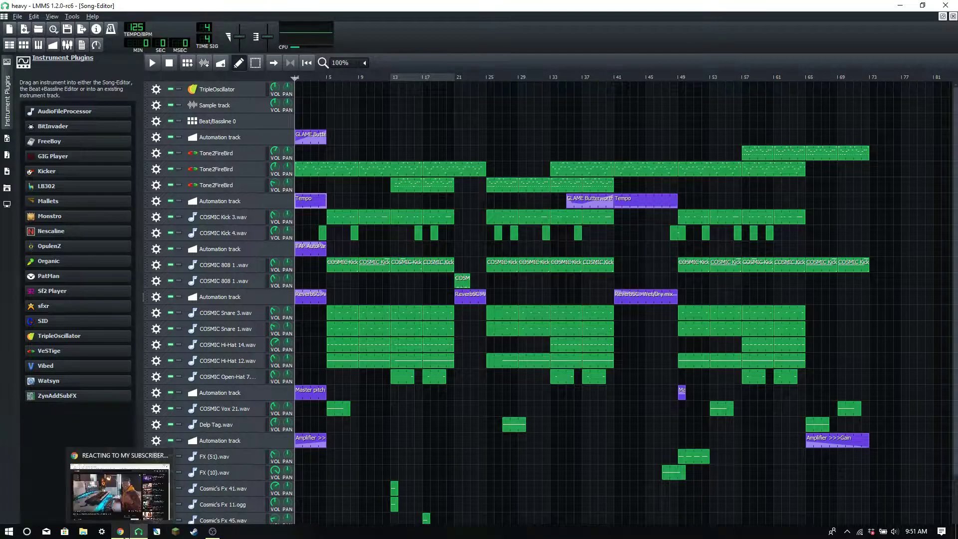
click(123, 492)
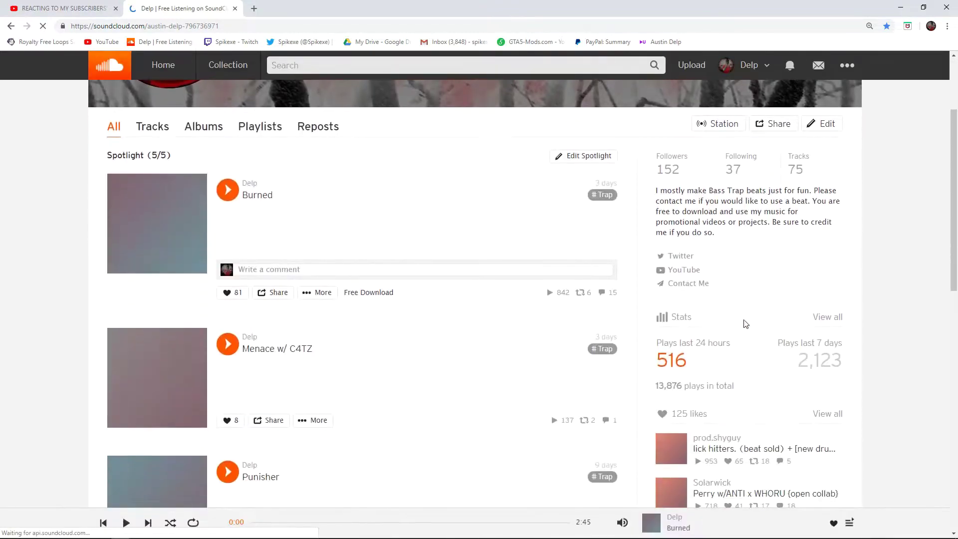
Step: Open the SoundCloud profile's list of liked tracks
scroll(738, 321, down, 5)
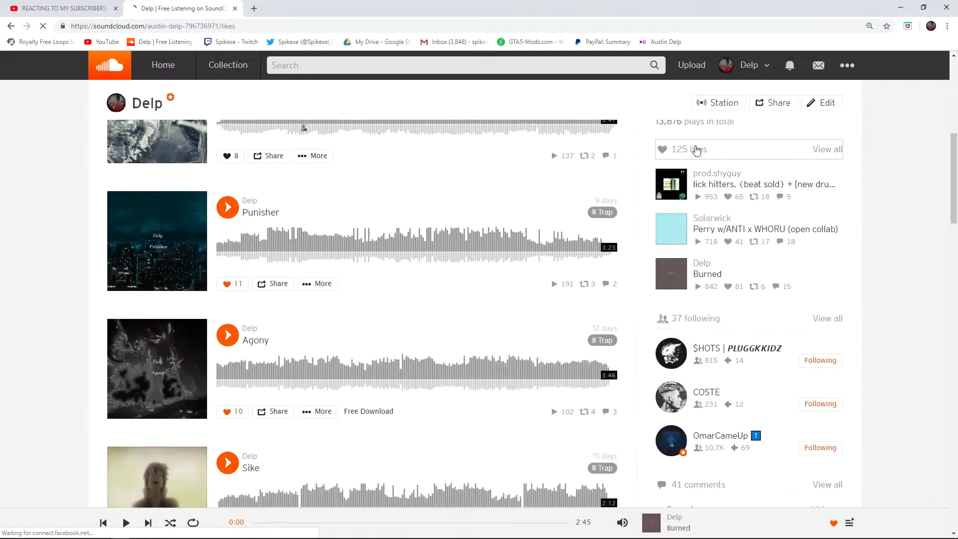
click(694, 149)
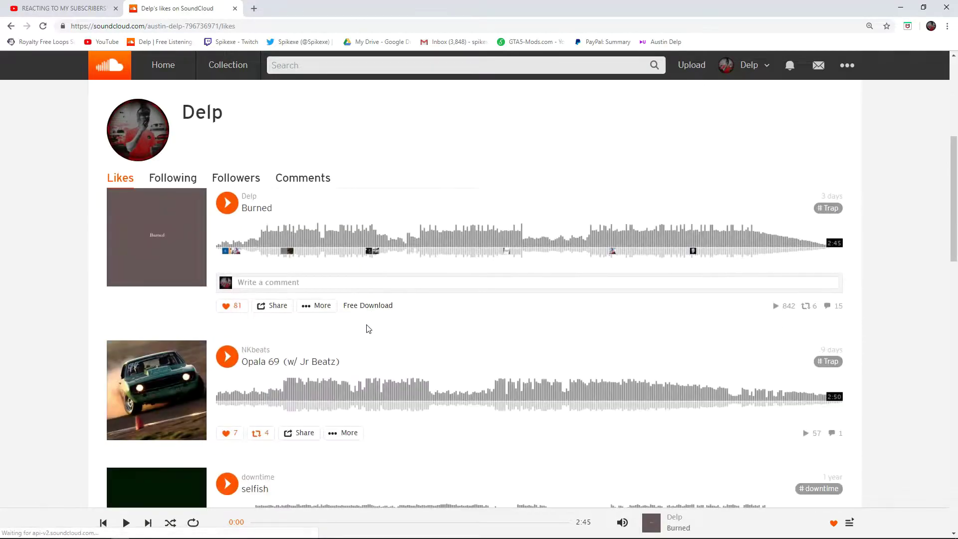
scroll(367, 329, down, 4)
Step: Play the track 'selfish', then pause it at 0:13
click(228, 284)
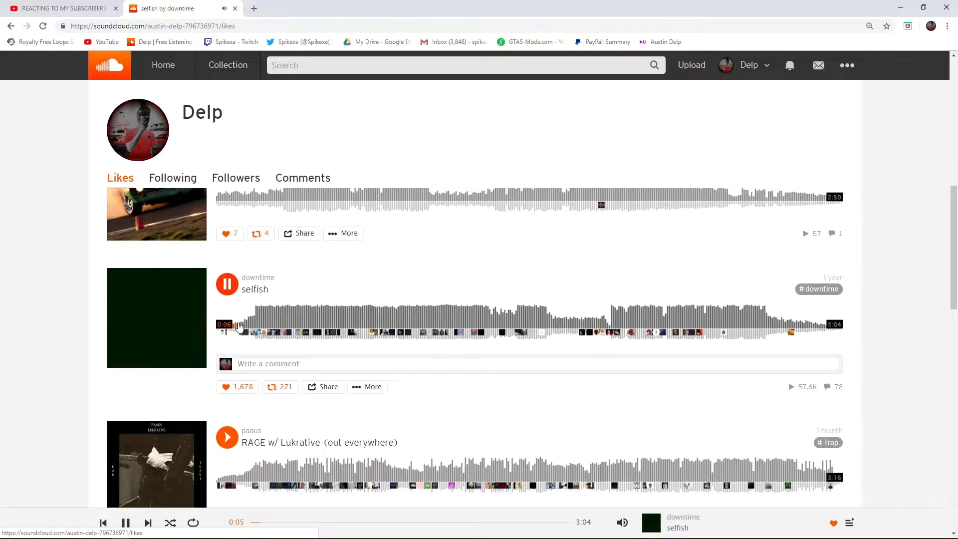
scroll(51, 303, down, 2)
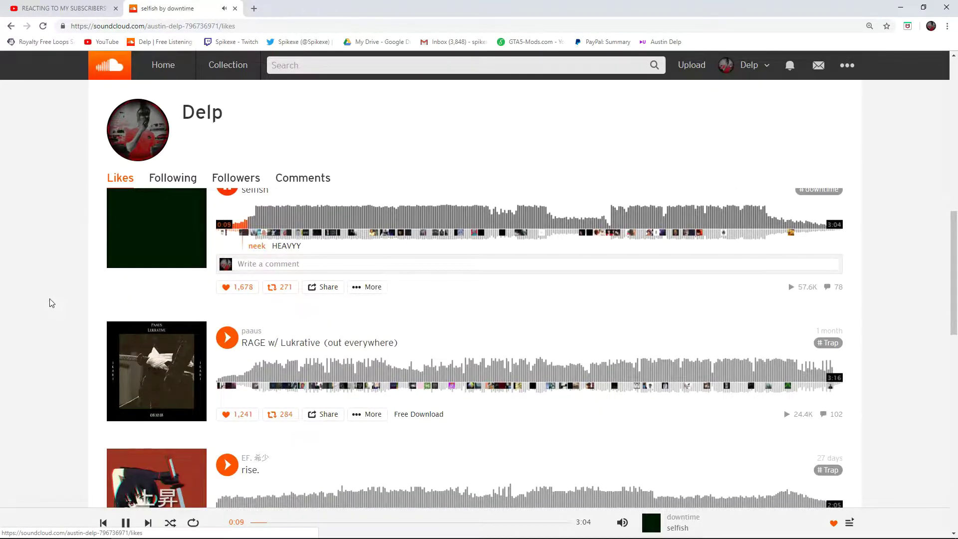
scroll(52, 303, up, 1)
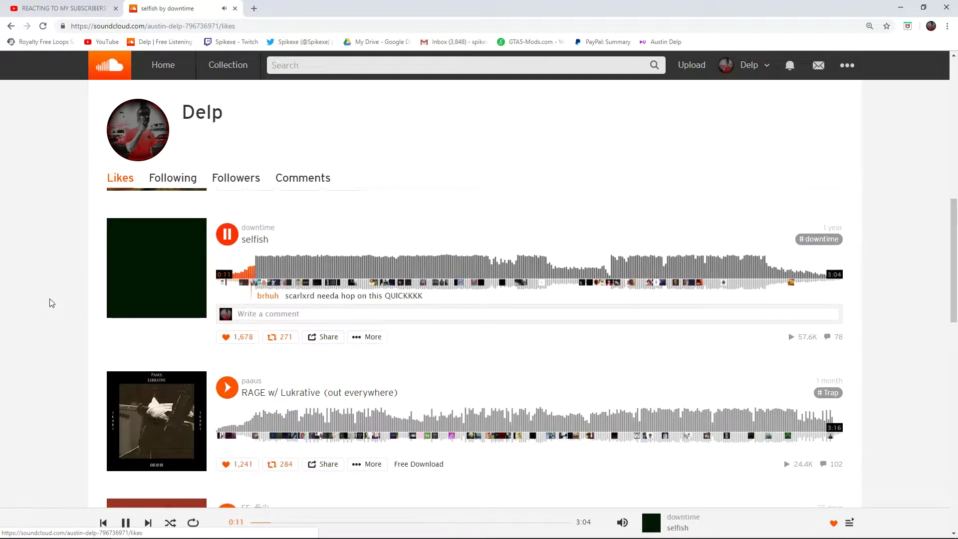
click(227, 235)
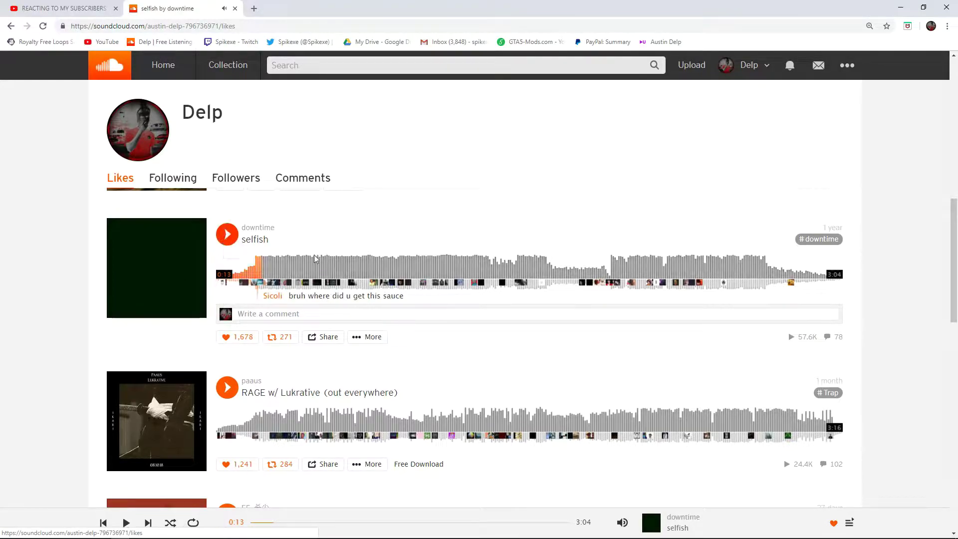
Step: Minimize the browser and play the whole song, peeking at a Tone2FireBird pattern, then stop
click(901, 7)
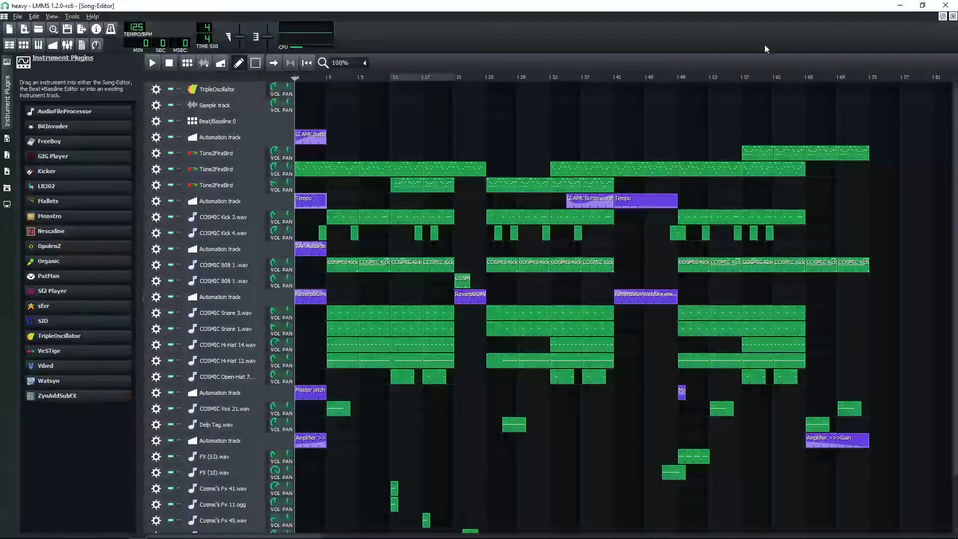
click(152, 62)
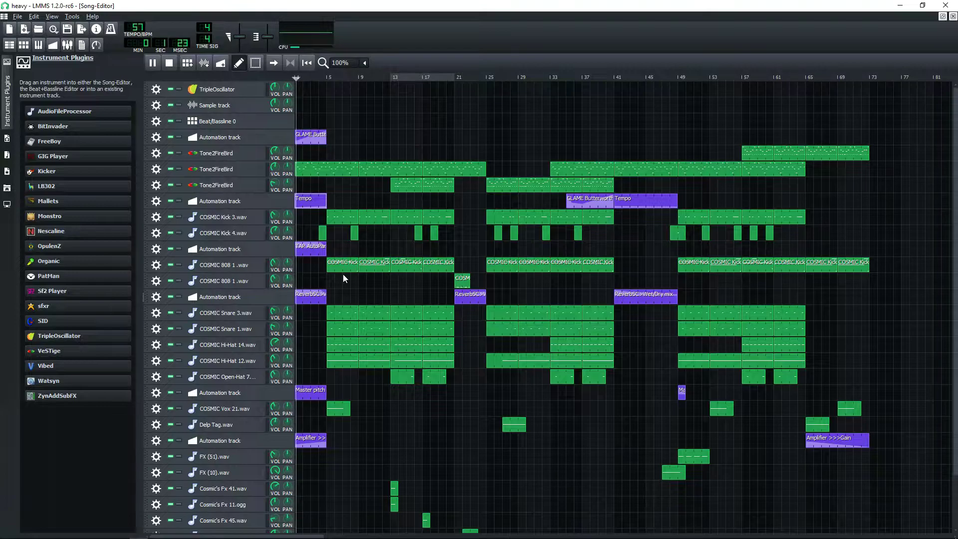
double_click(332, 170)
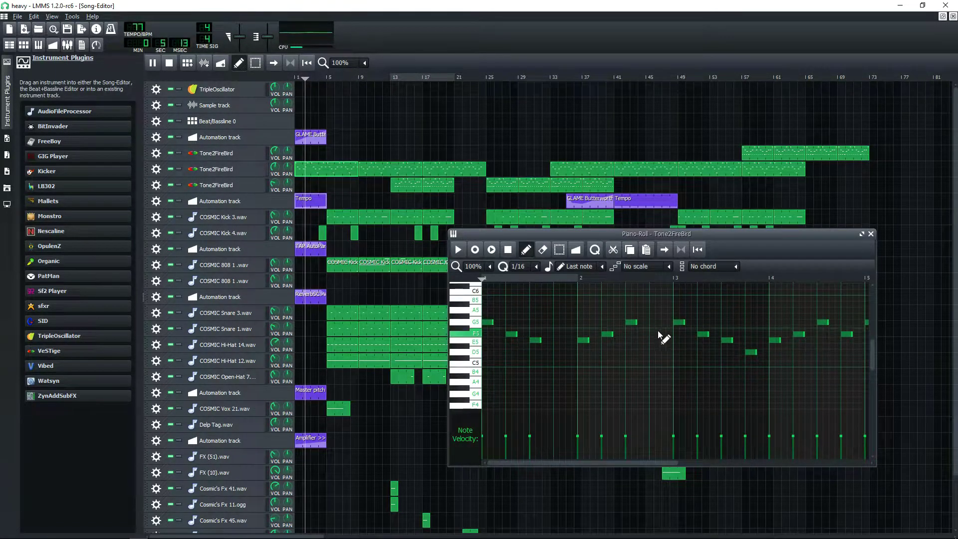
click(871, 234)
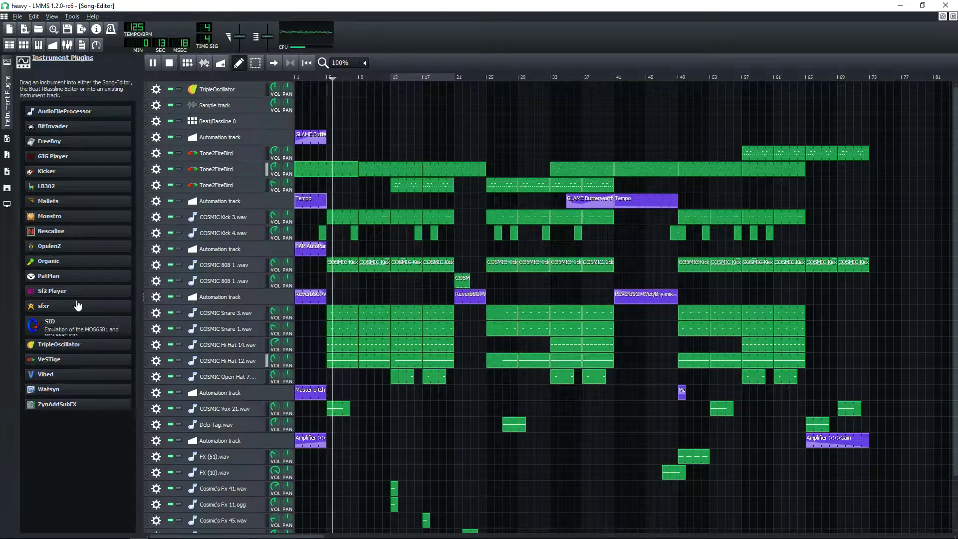
click(170, 63)
Step: Play the Tone2FireBird pattern at bar 9 alone in the Piano Roll, then close it and stop
click(377, 167)
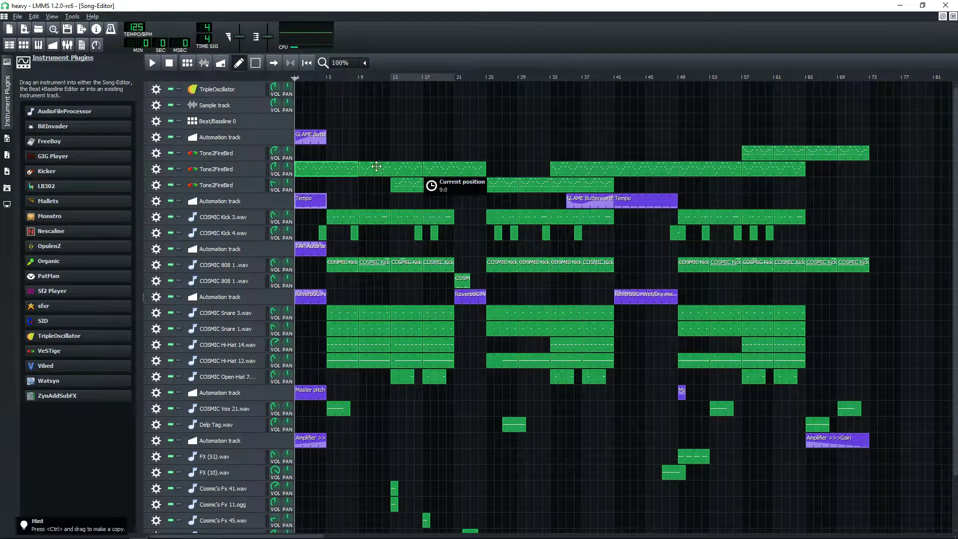
double_click(377, 167)
click(456, 249)
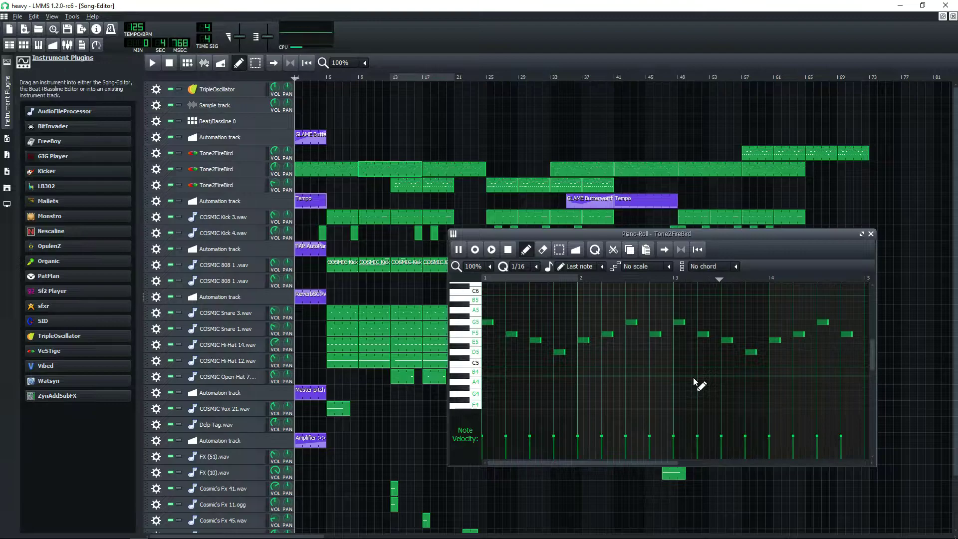
click(871, 234)
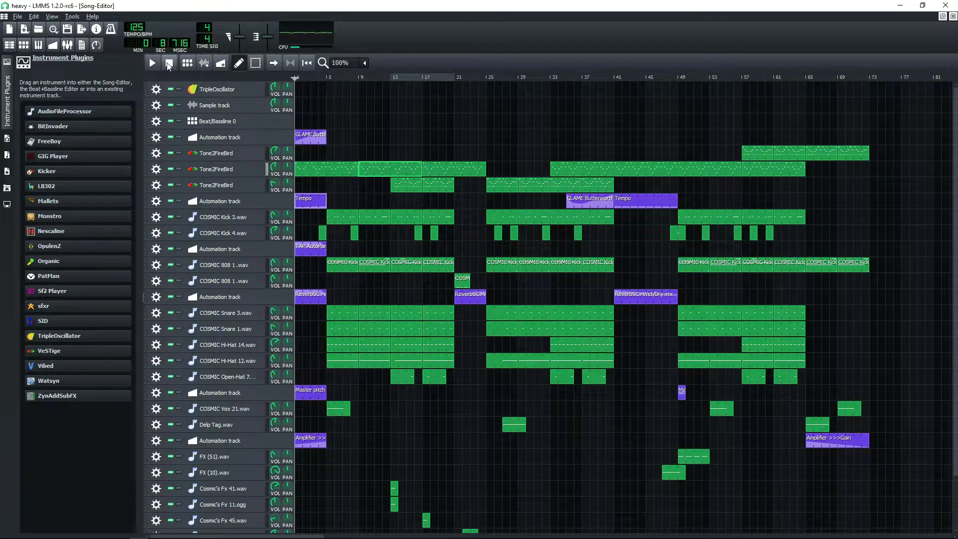
click(168, 64)
Step: Show the Tone2FireBird synth GUI from VeSTige, move it left, and play its lowest key twice
click(231, 170)
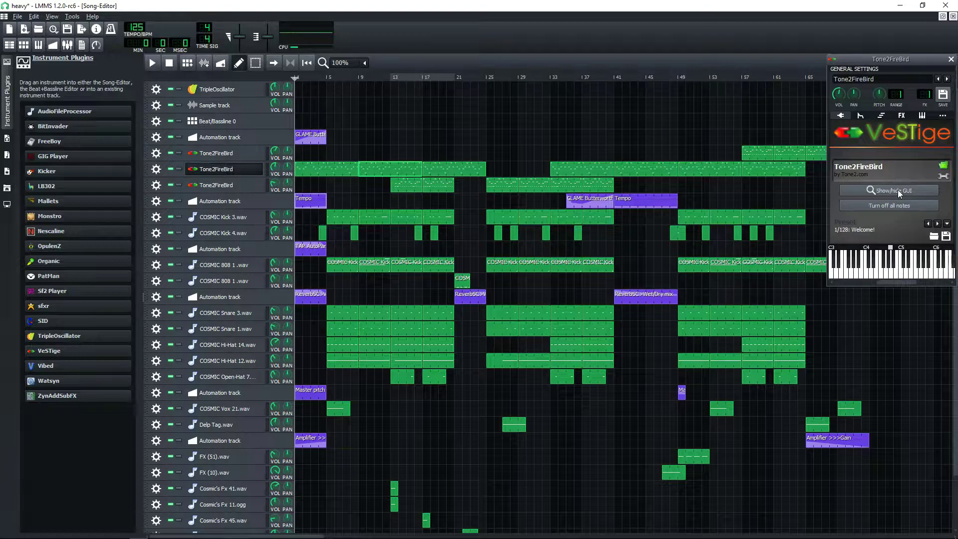
click(897, 190)
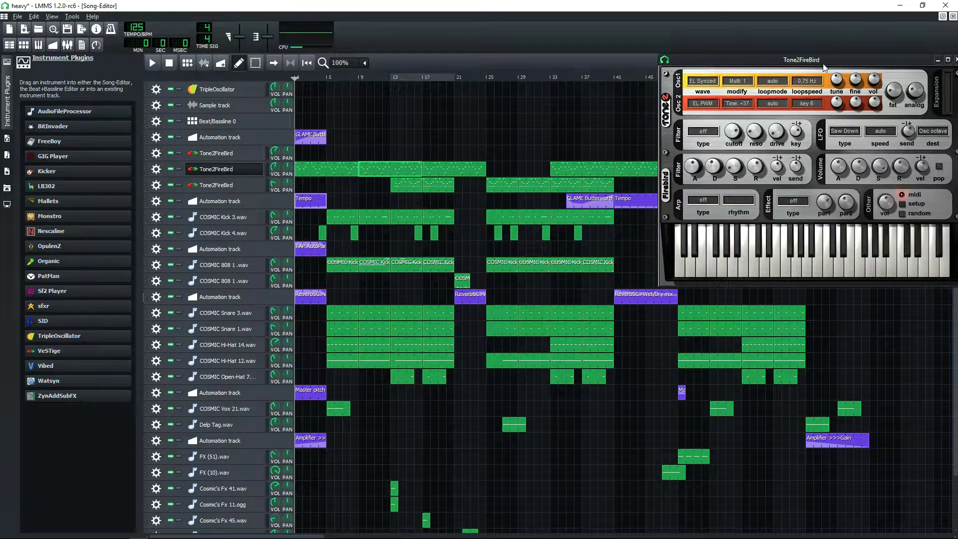
drag(824, 65, 373, 210)
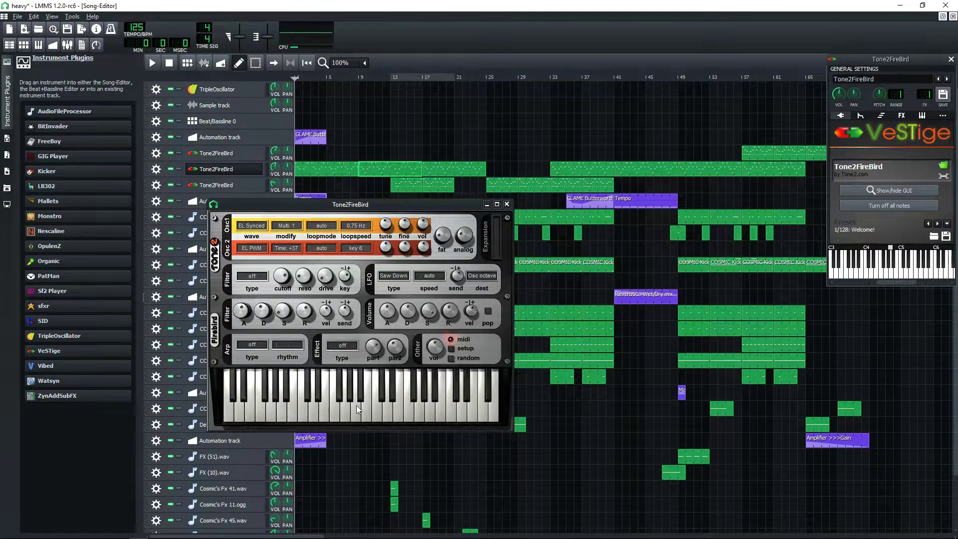
click(229, 414)
click(233, 415)
Step: Preview a Tone2FireBird pattern's notes in the Piano Roll, then stop it
double_click(377, 172)
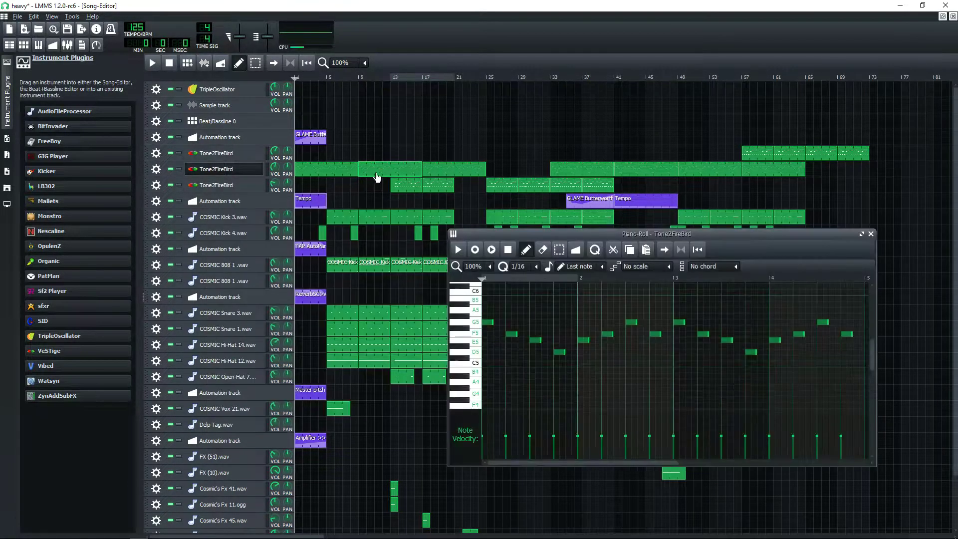
click(459, 250)
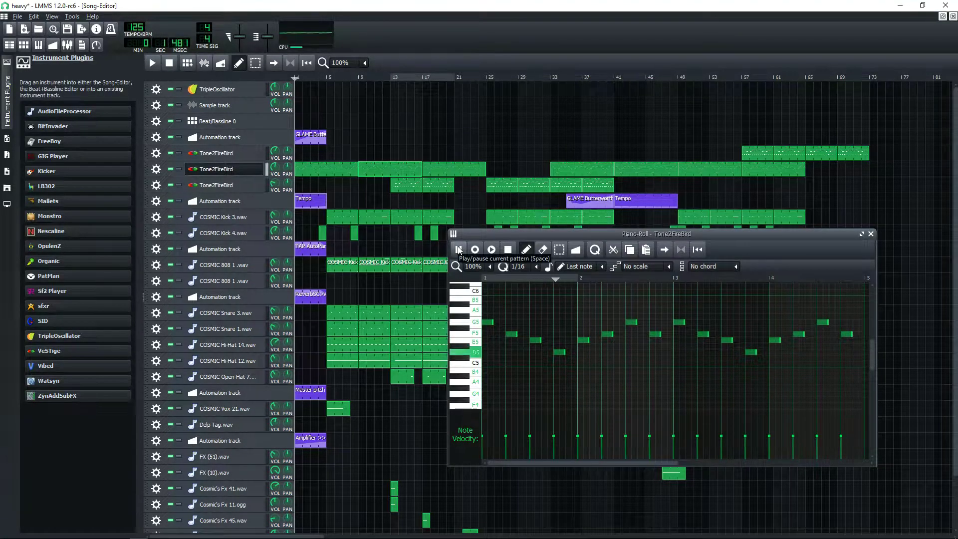
click(508, 250)
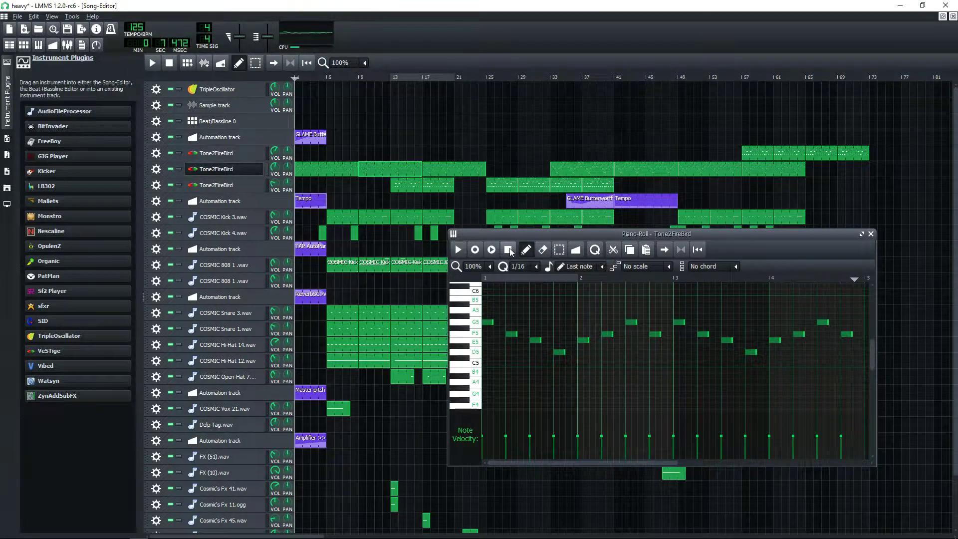
Step: Look at two later Tone2FireBird clips' notes, then open that track's instrument settings
click(872, 236)
double_click(403, 188)
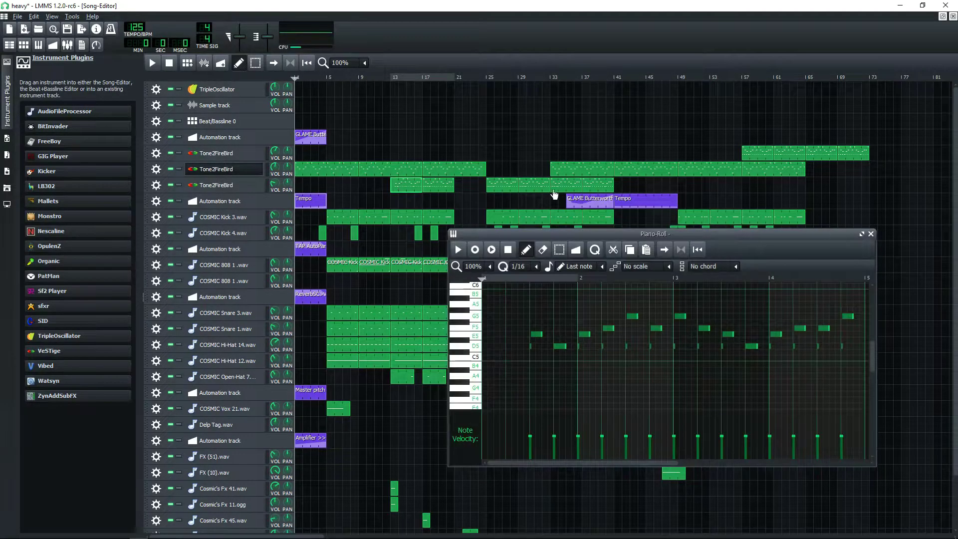
double_click(452, 187)
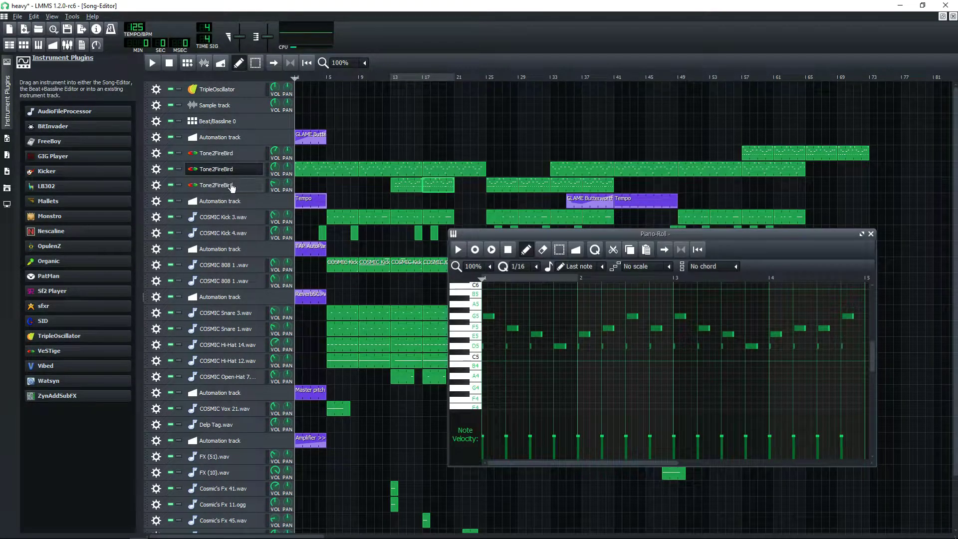
click(233, 188)
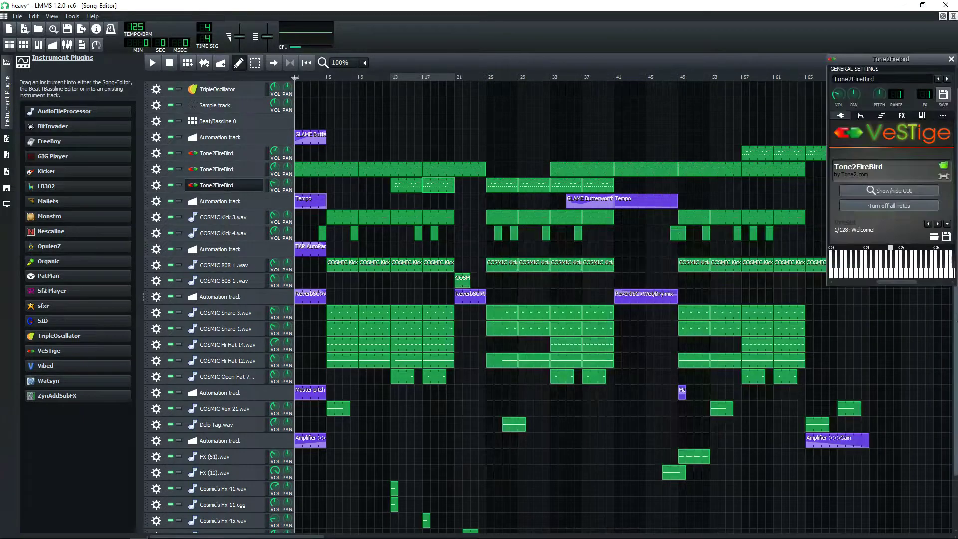
Step: Hide the Tone2FireBird synth GUI, check an 808 clip's notes, and open COSMIC 808 1.wav's settings
click(894, 192)
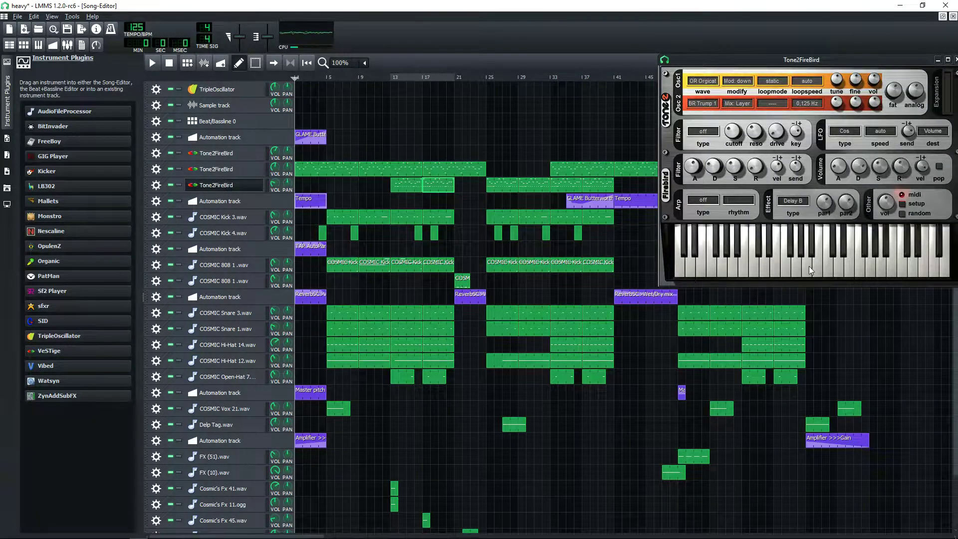
double_click(434, 187)
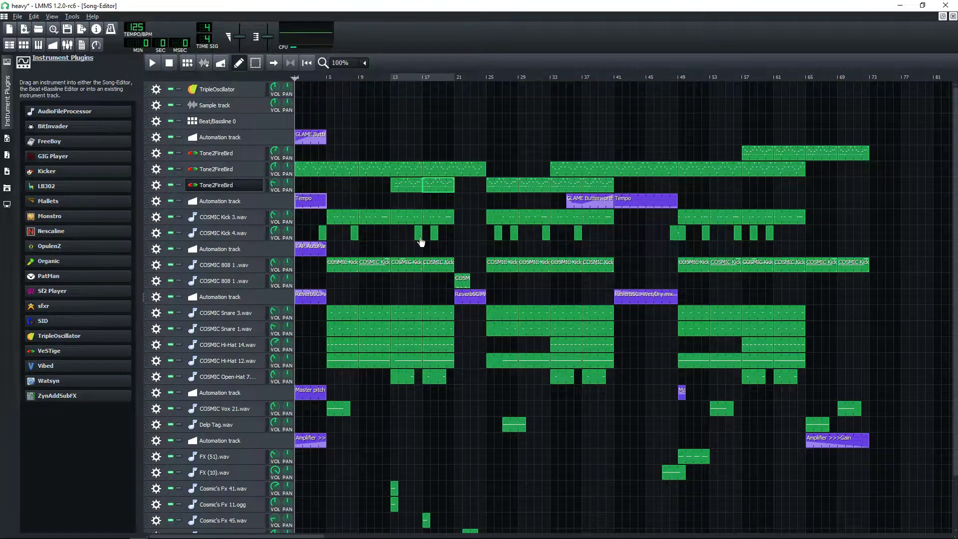
click(345, 264)
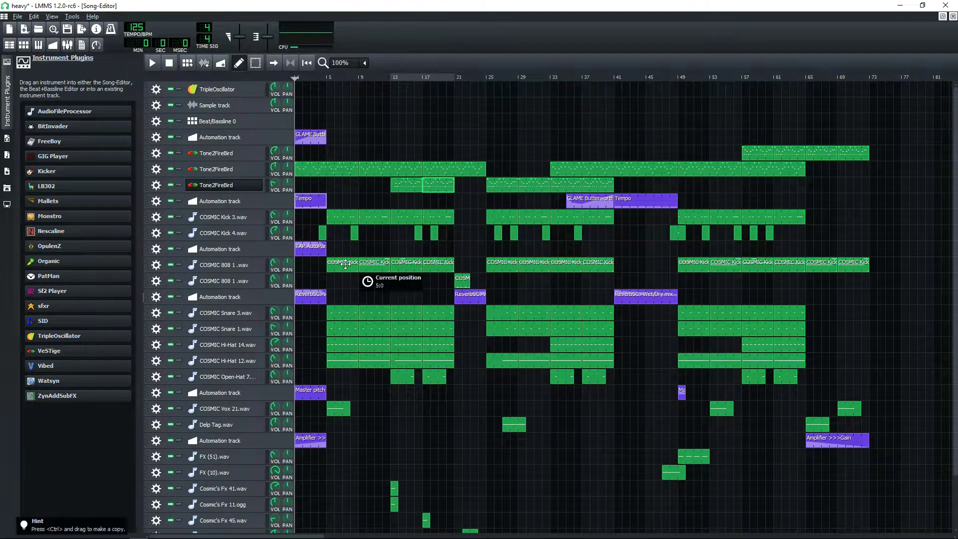
double_click(346, 264)
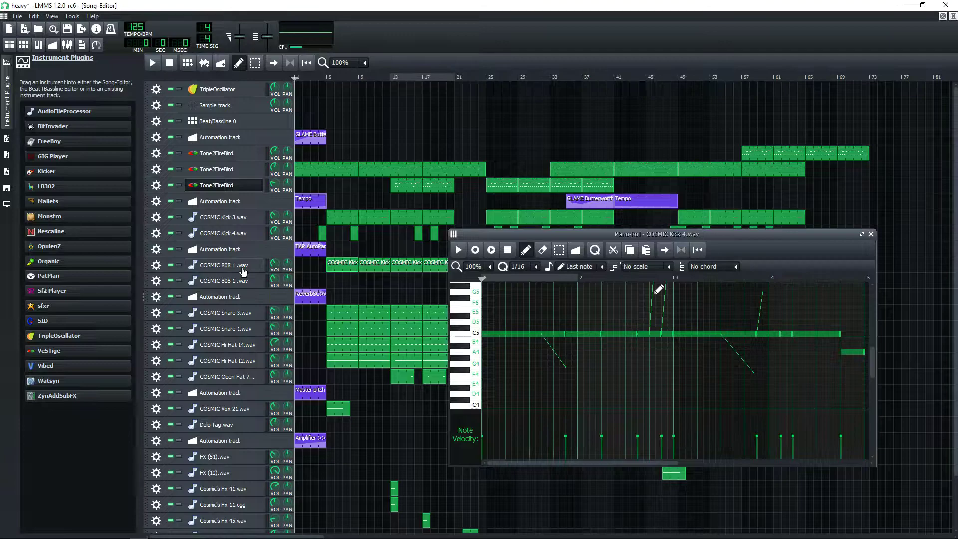
click(242, 269)
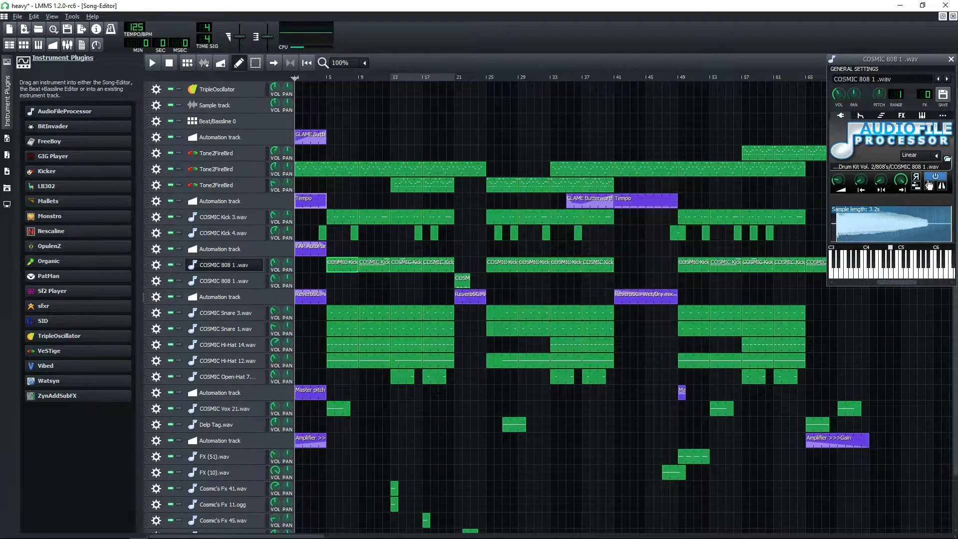
Step: Audition the 808 sample around C5, then play the first 808 pattern in the Piano Roll
click(890, 274)
click(891, 272)
double_click(349, 269)
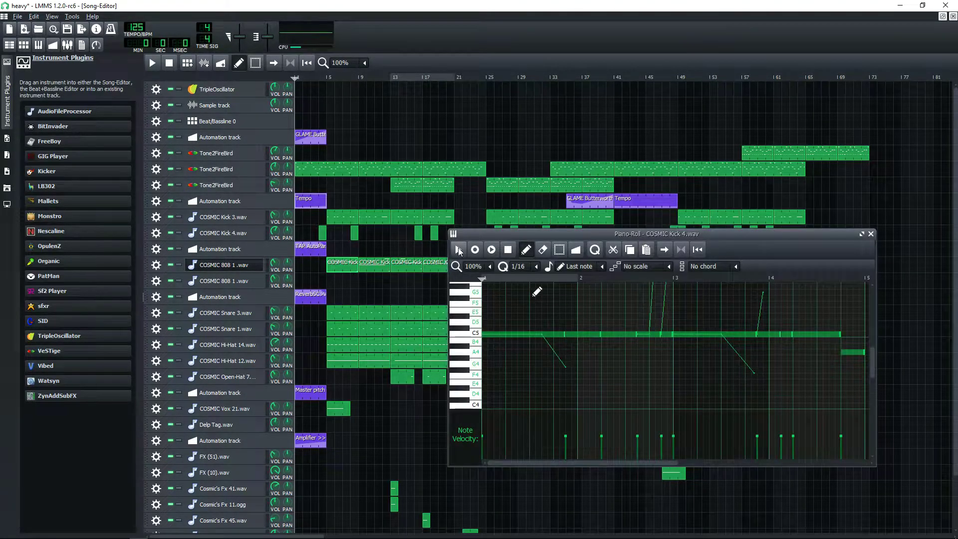
click(459, 249)
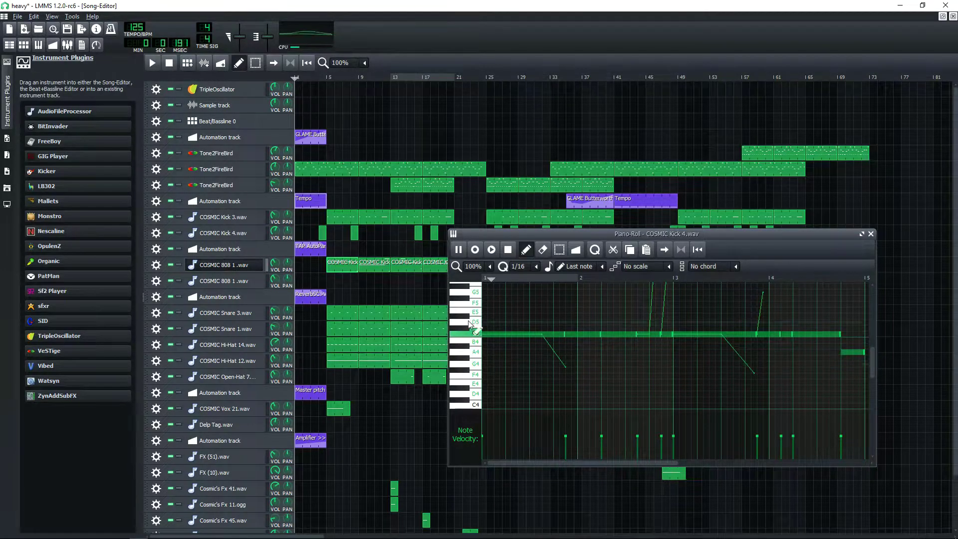
Step: Play the second 808 clip's pattern in the Piano Roll
double_click(375, 265)
click(458, 249)
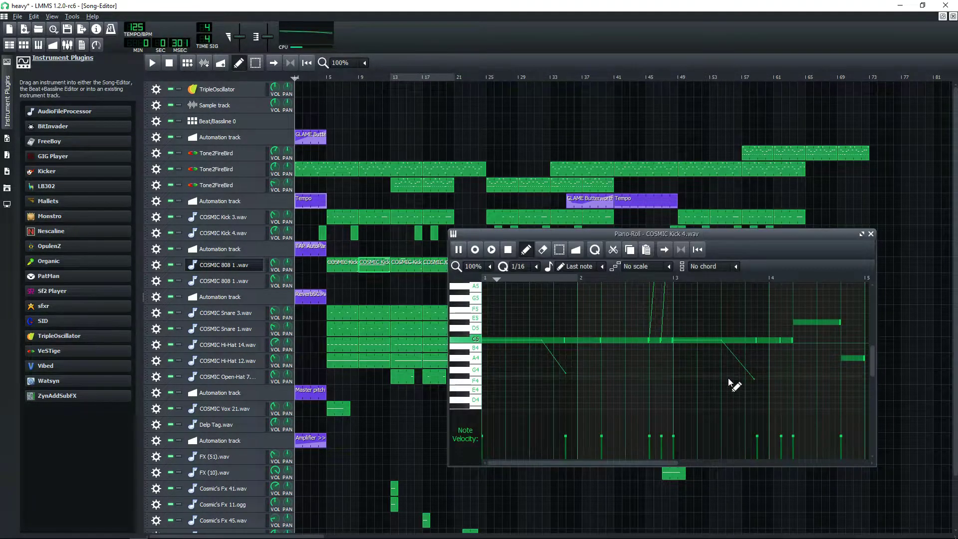
scroll(575, 341, up, 2)
scroll(575, 340, down, 1)
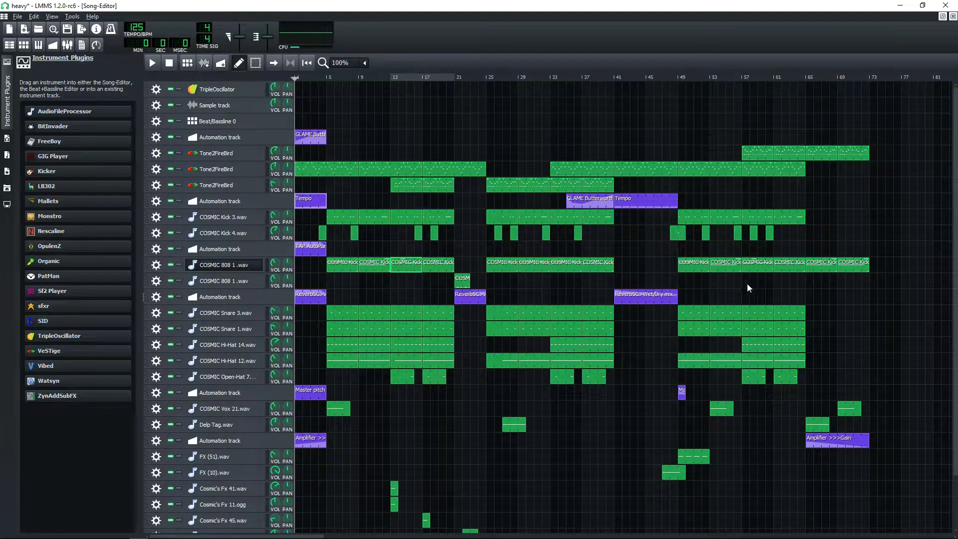
Step: Replay the 808 pattern from its start in the Piano Roll, then close it and stop playback
double_click(444, 264)
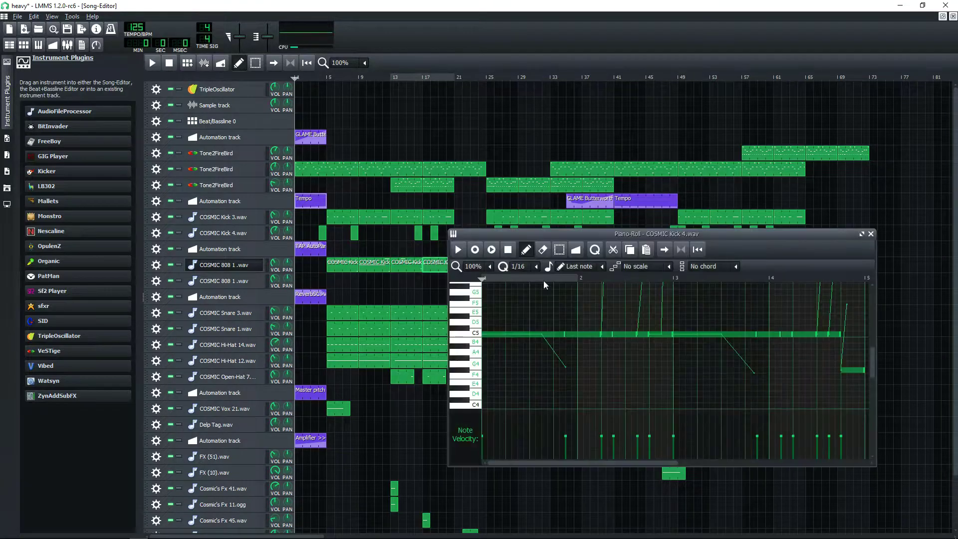
click(802, 278)
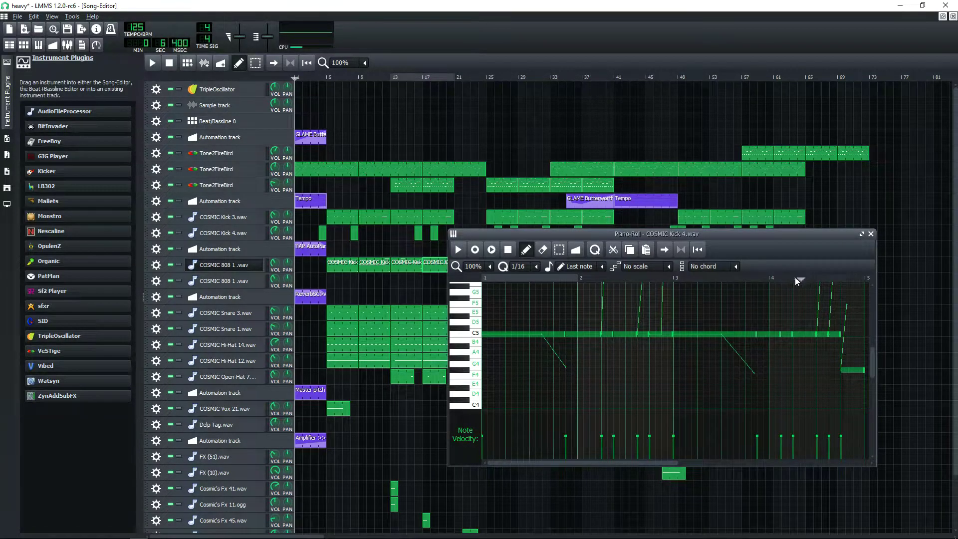
click(458, 250)
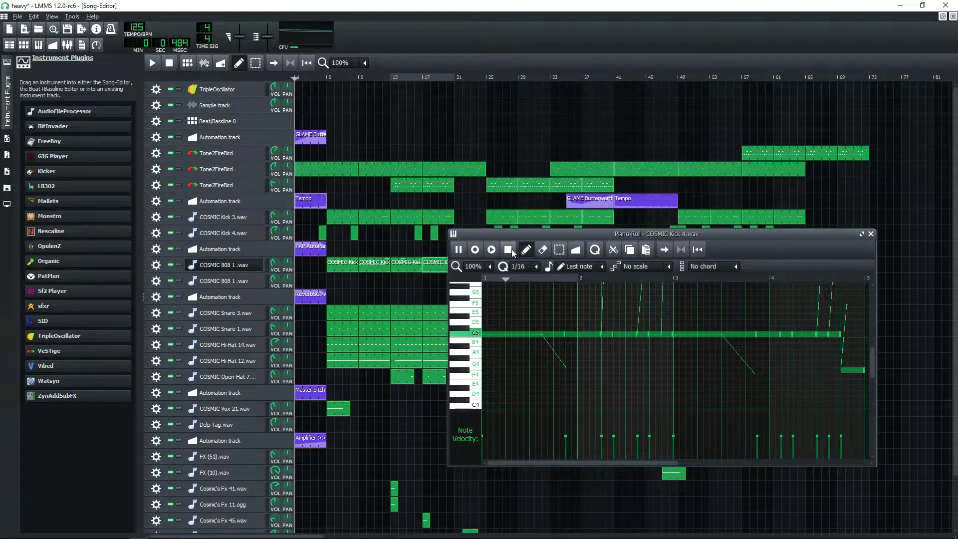
click(871, 234)
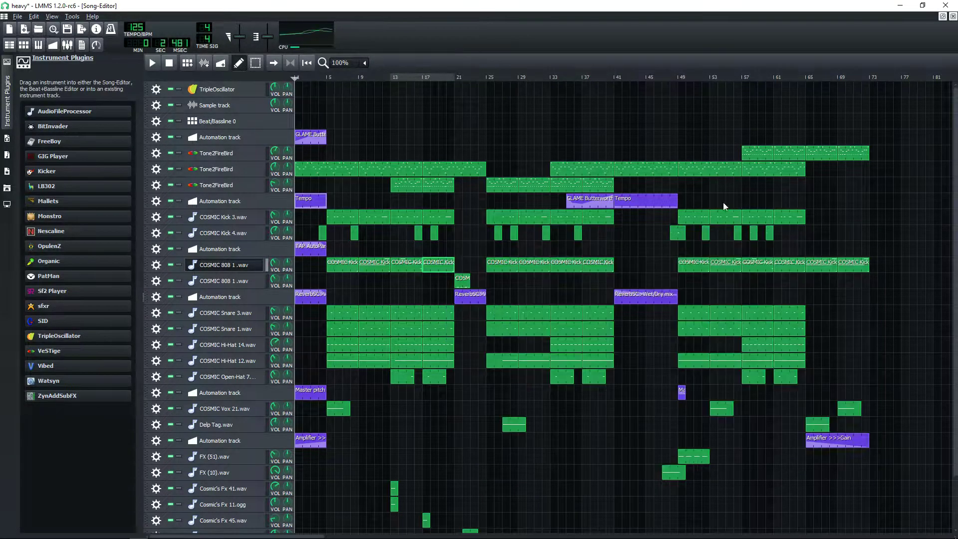
click(169, 63)
scroll(408, 285, down, 3)
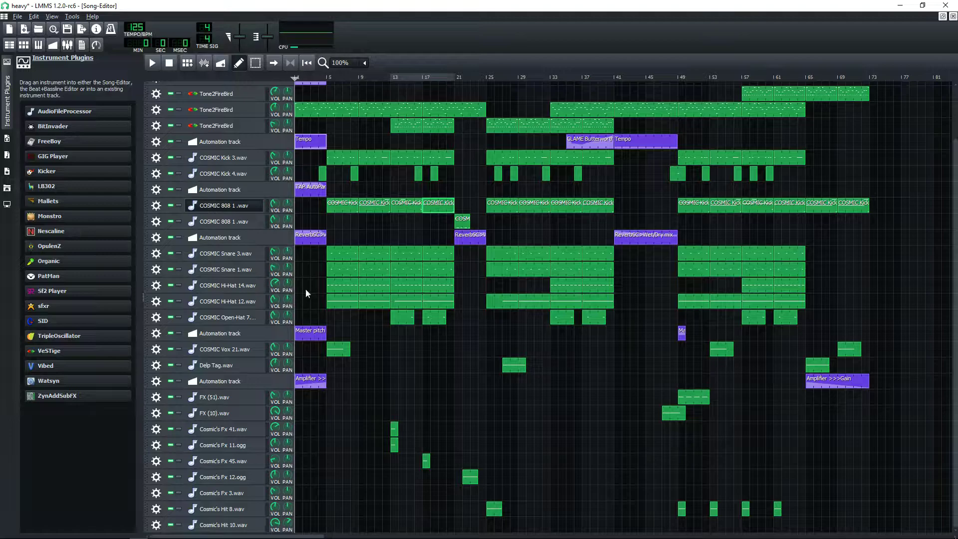
Step: Play the COSMIC Hi-Hat 14.wav and Hi-Hat 12.wav patterns in the Piano Roll
double_click(334, 291)
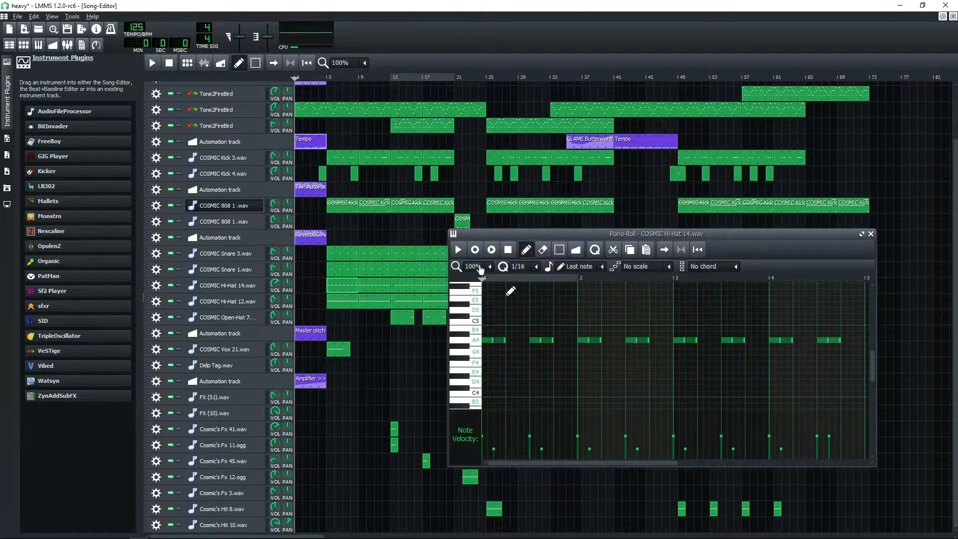
click(460, 249)
double_click(348, 306)
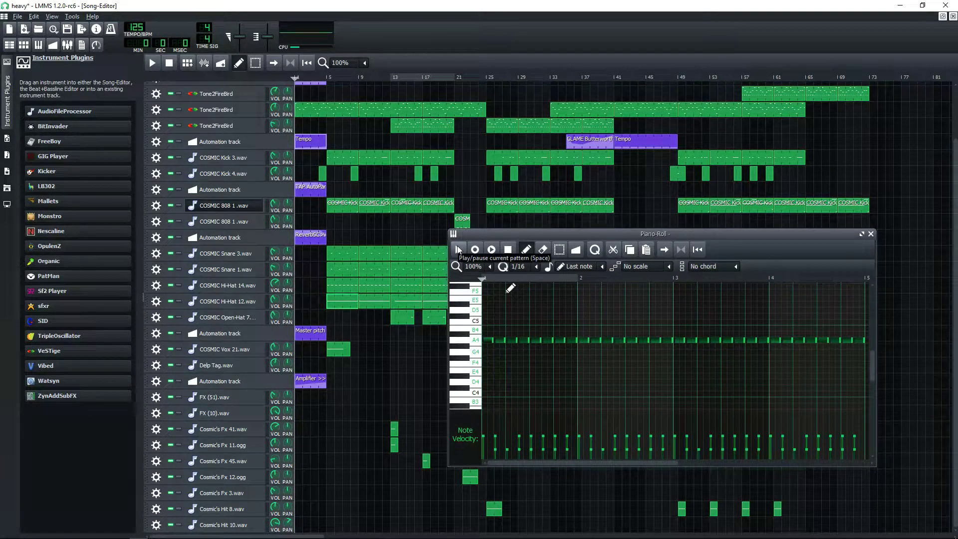
click(458, 248)
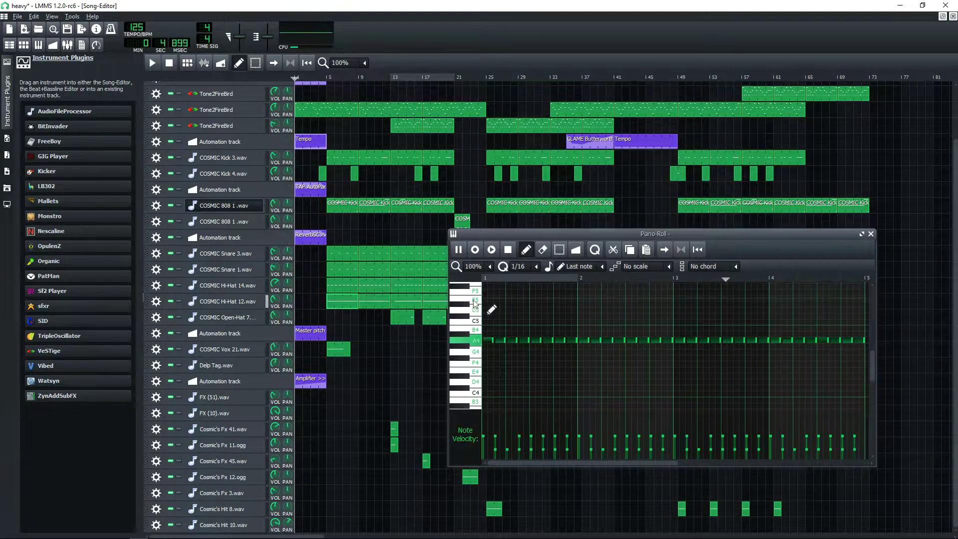
click(439, 303)
double_click(439, 303)
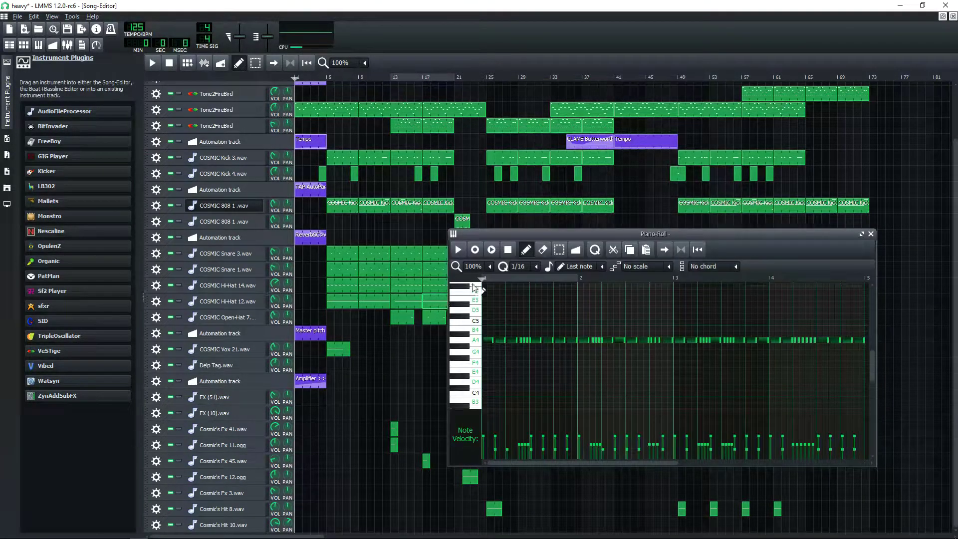
click(462, 253)
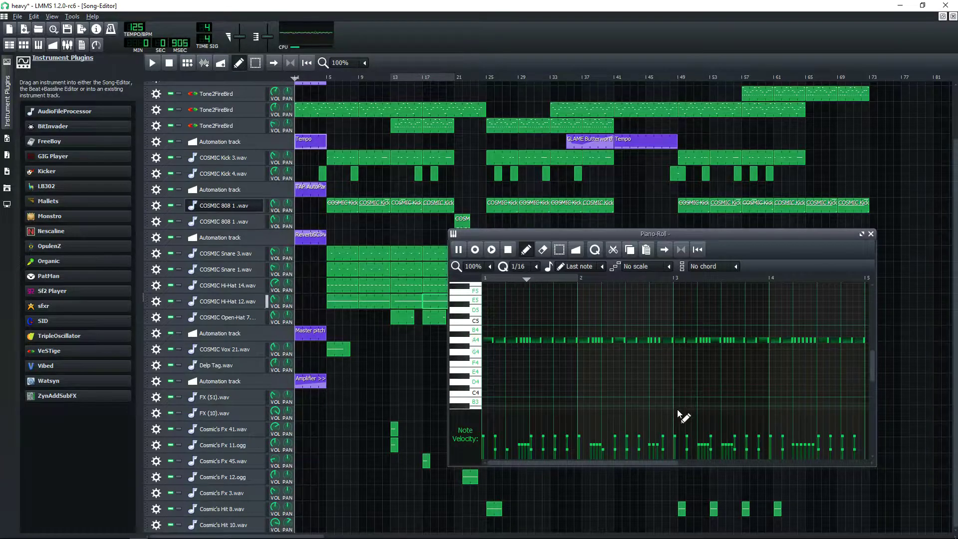
click(871, 234)
Step: Check the open-hat clip's notes, then play and stop the COSMIC Vox 21.wav pattern
double_click(432, 320)
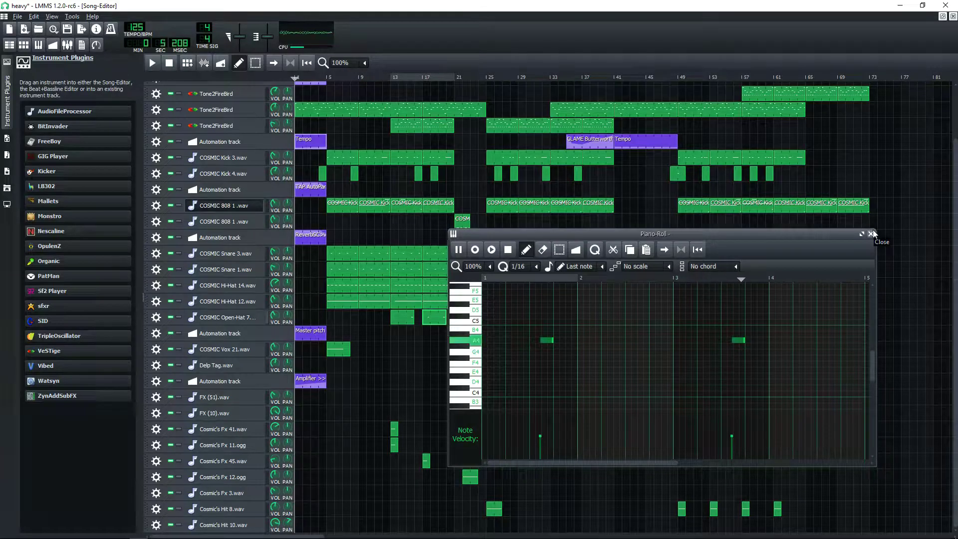
click(872, 233)
double_click(335, 355)
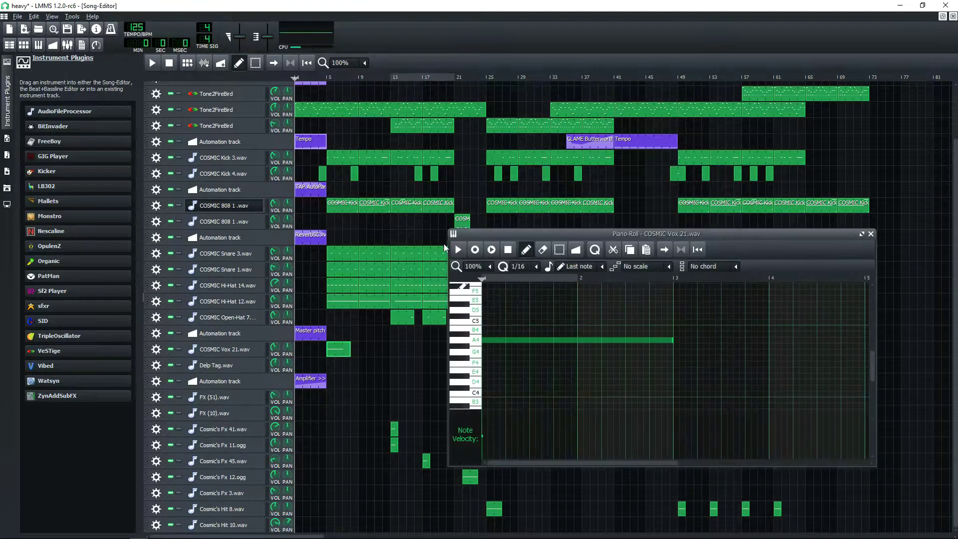
click(458, 249)
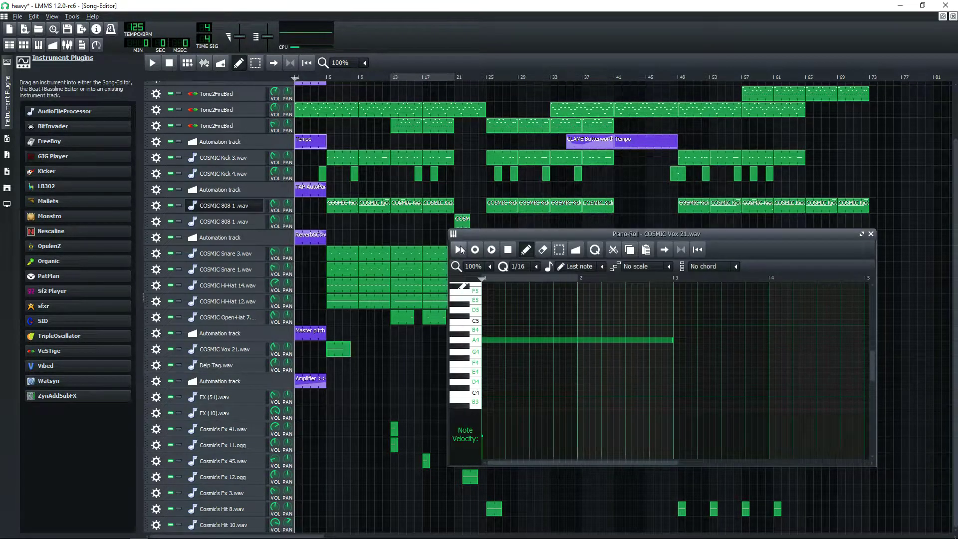
click(508, 251)
click(871, 234)
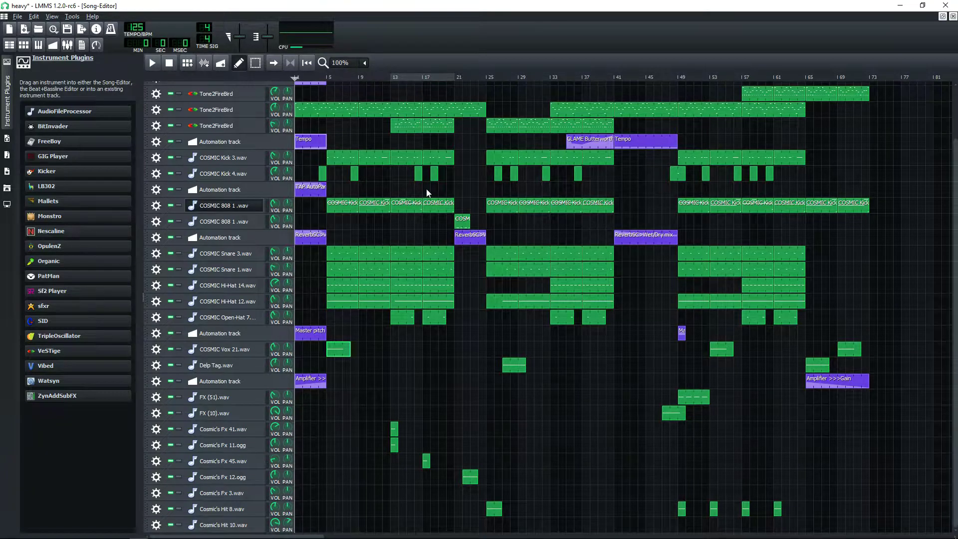
Step: Play the song briefly from bar 17, then from bar 24, stopping each time
click(422, 79)
click(156, 64)
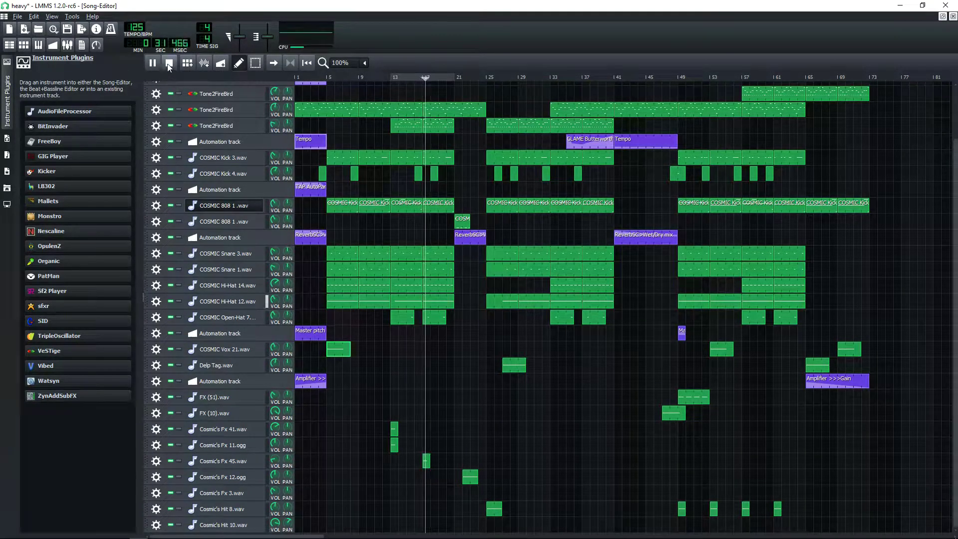
click(169, 62)
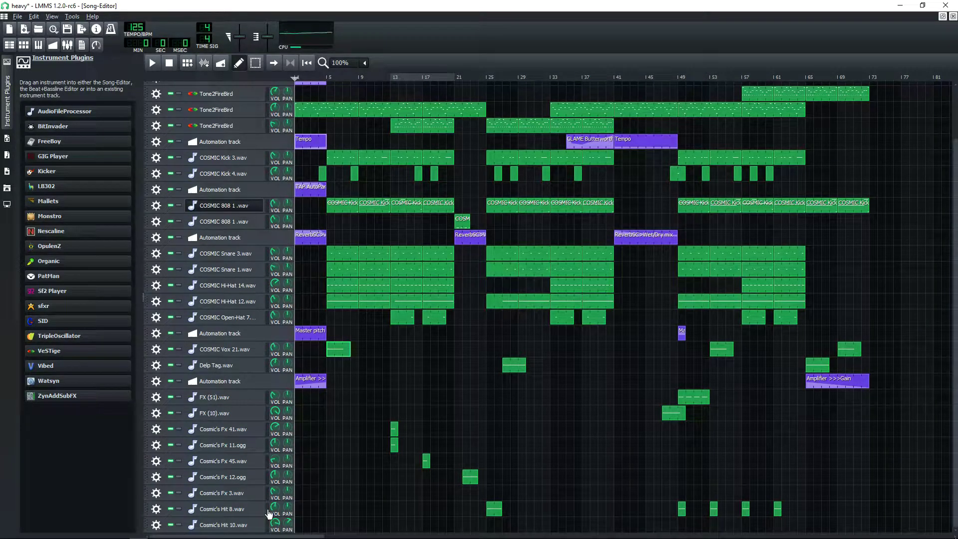
scroll(491, 84, up, 2)
click(484, 77)
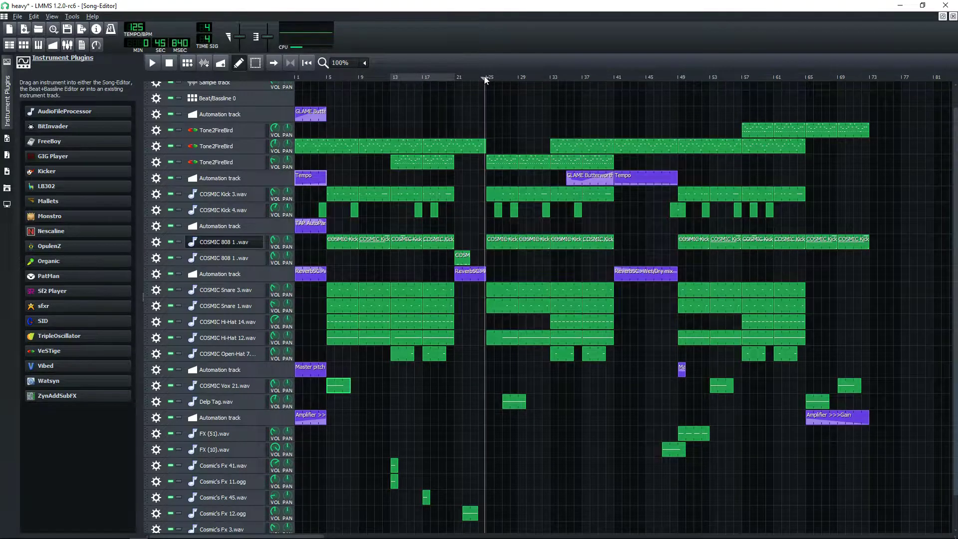
click(154, 64)
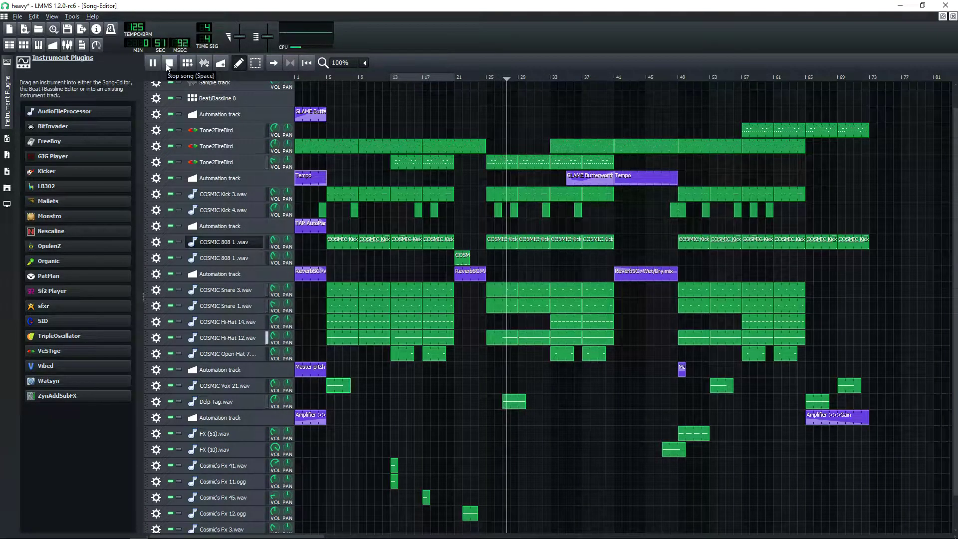
click(168, 65)
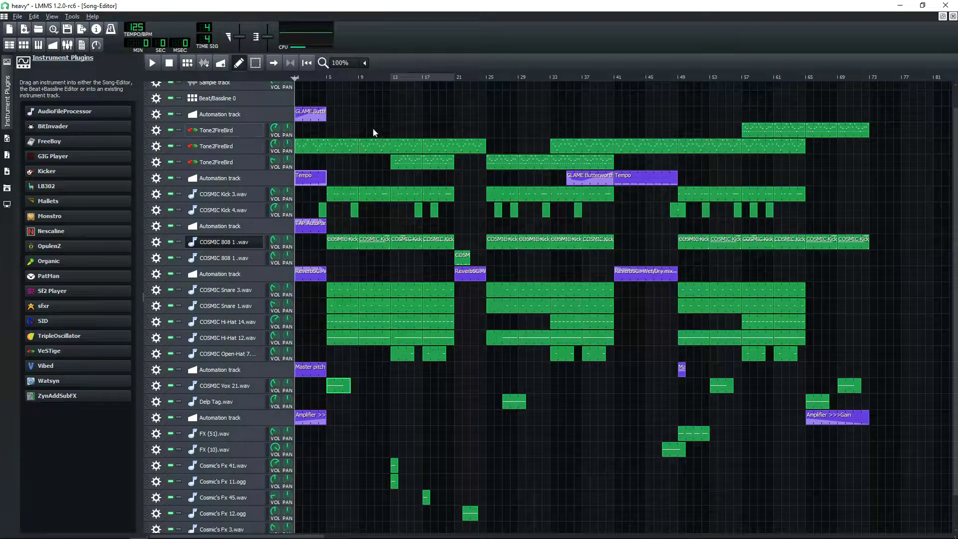
Step: Glance at the FX-Mixer, then lower the tempo from 125 to 55 BPM
click(68, 45)
click(725, 347)
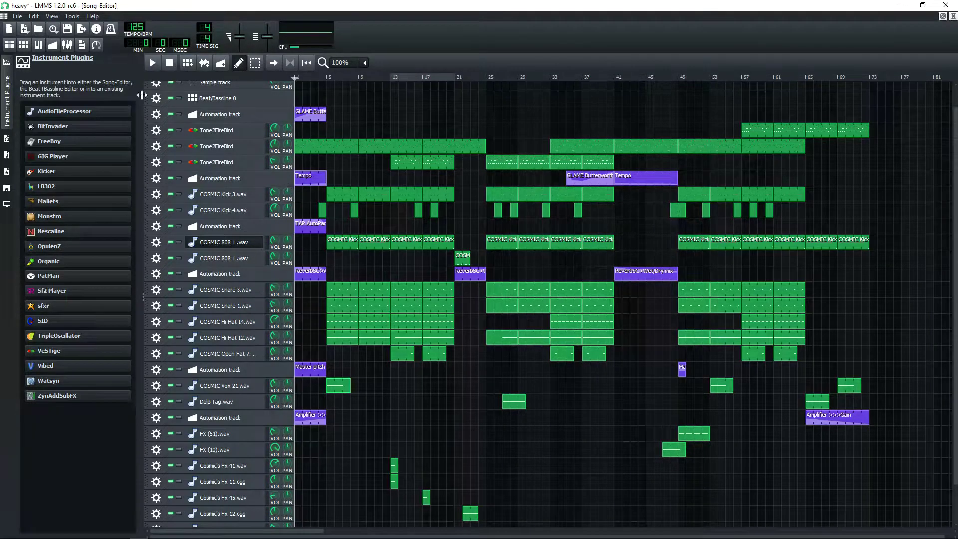
mouse_move(139, 30)
mouse_down()
mouse_move(138, 47)
mouse_move(138, 31)
mouse_up()
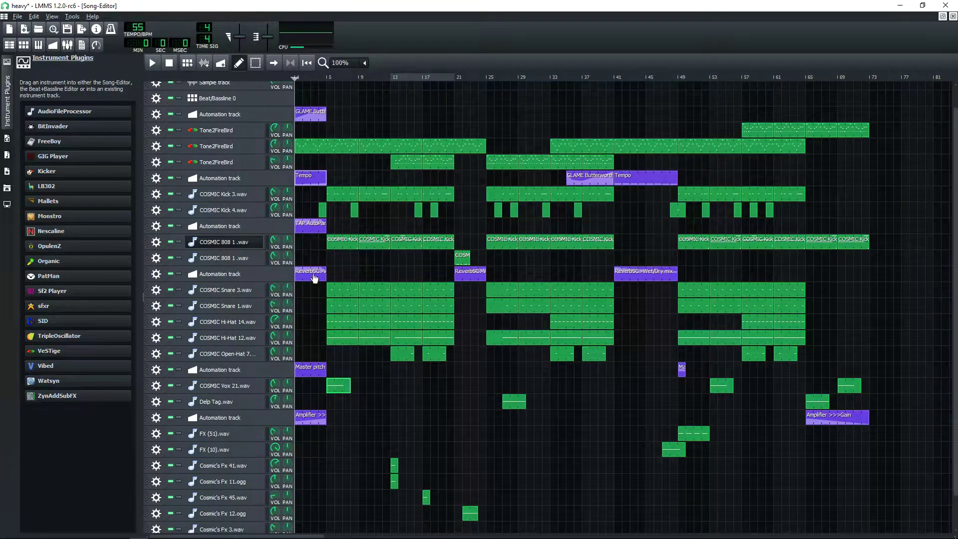
Step: Review the TAP AutoPanner wet/dry automation curve and adjust the end of it
double_click(320, 226)
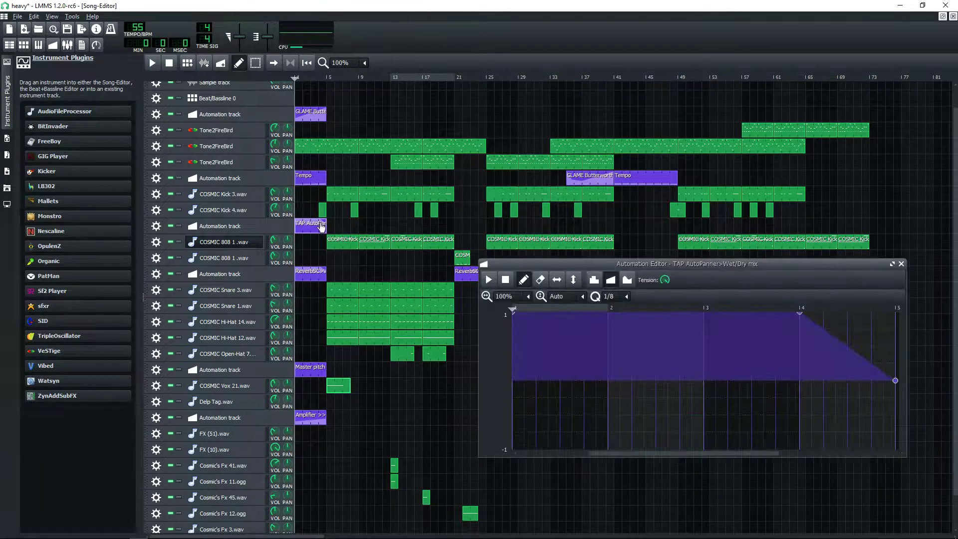
click(903, 265)
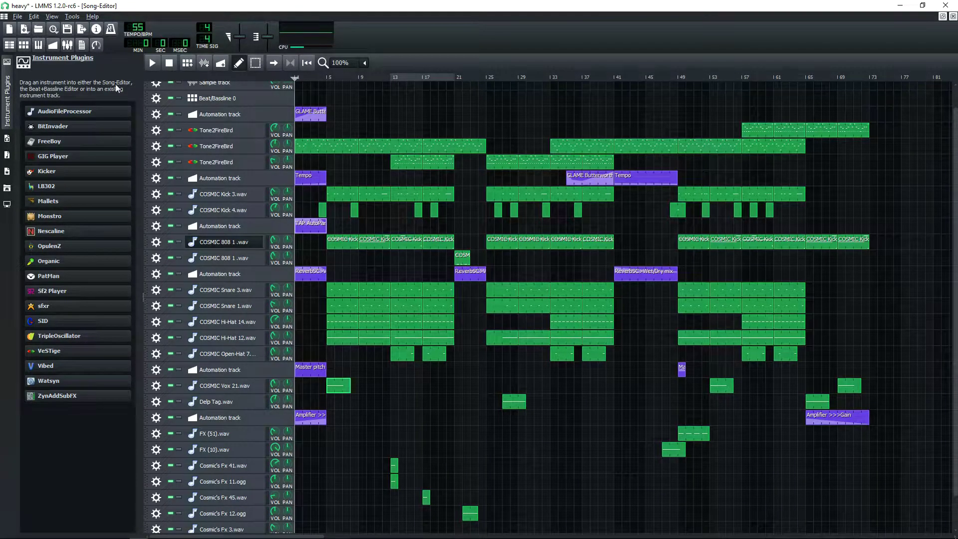
double_click(315, 223)
drag(800, 319, 897, 382)
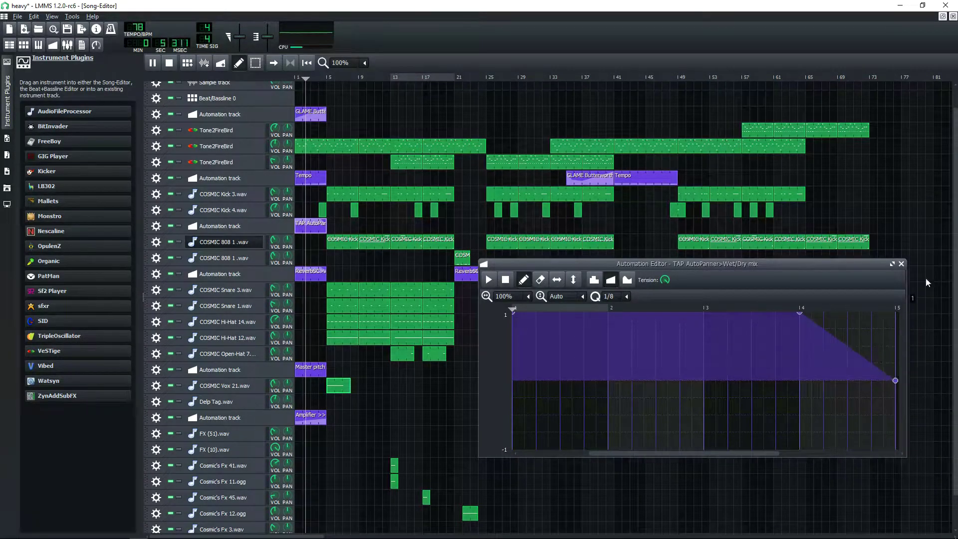
click(902, 264)
Step: Stop the song, then preview the ReverbSC wet/dry automation curve during playback
click(167, 63)
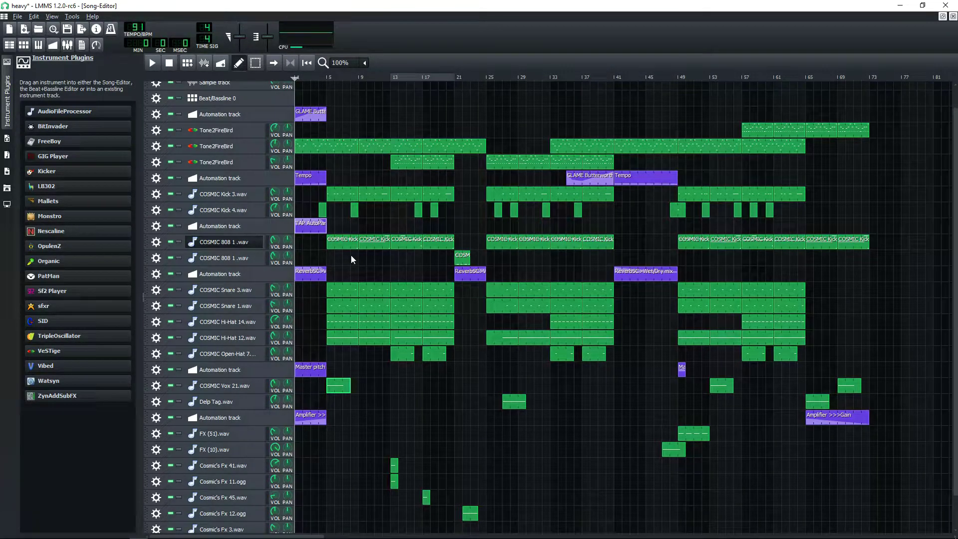
double_click(319, 272)
click(496, 280)
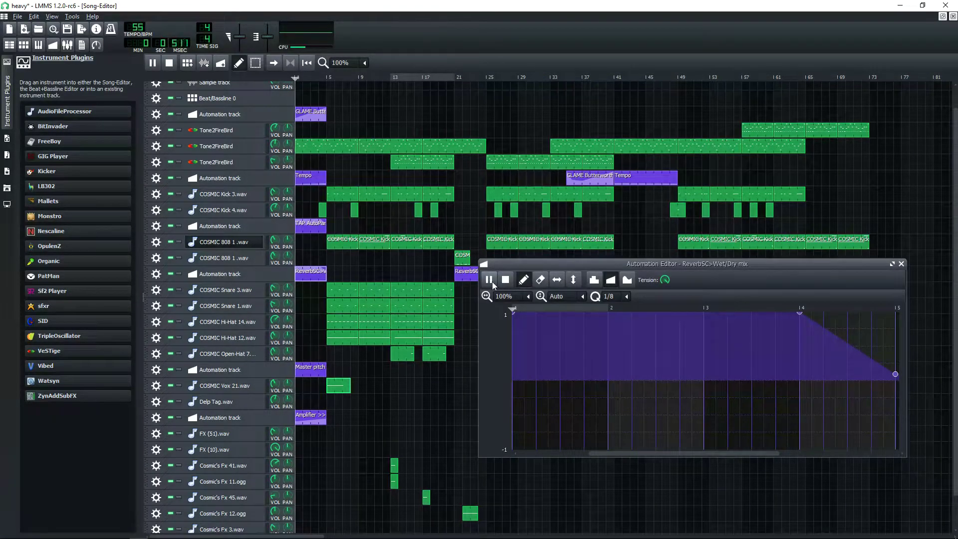
click(152, 62)
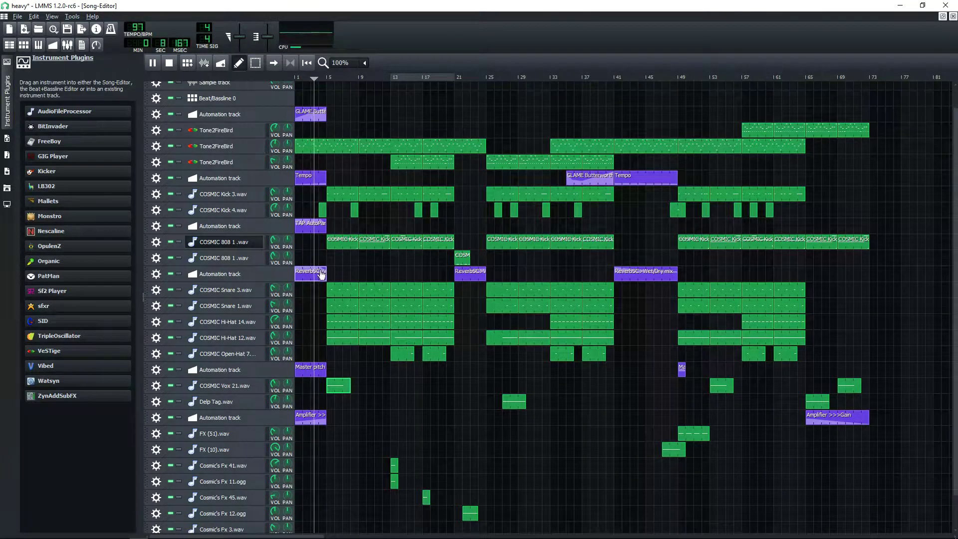
Step: Restart the song playing from around bar 6
click(170, 60)
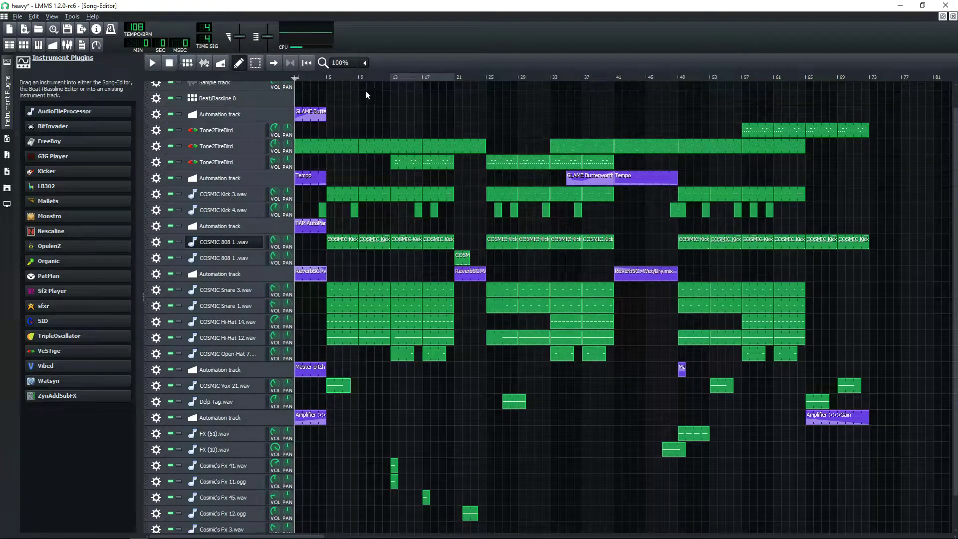
drag(361, 79, 346, 78)
click(152, 63)
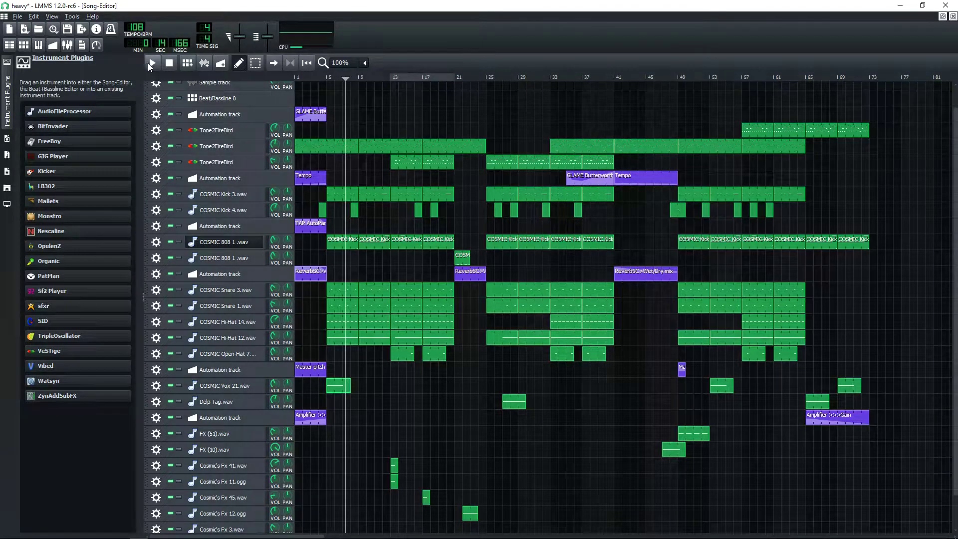
click(34, 16)
click(52, 68)
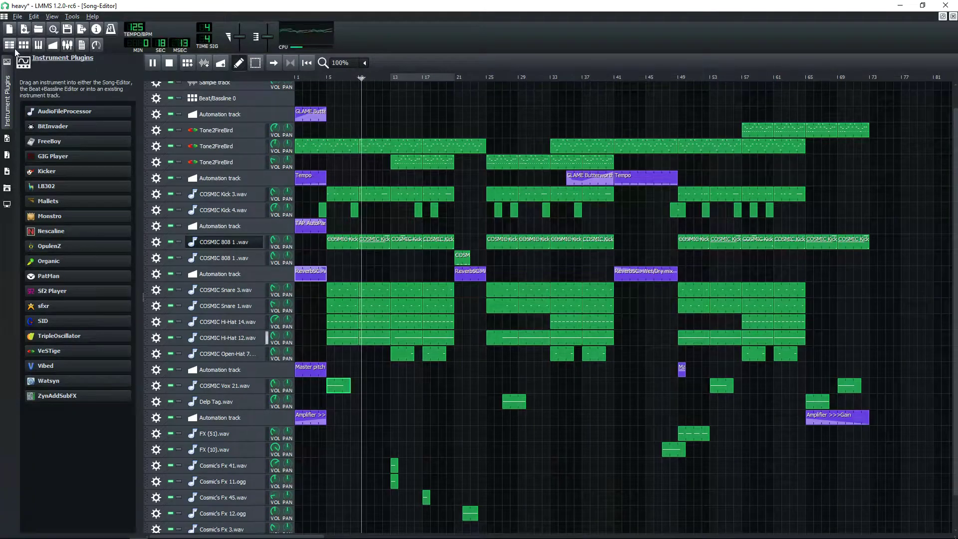
Step: Mute the ReverbSC automation track, inspect the FX mixer's effects chain, and stop playback
click(68, 45)
click(705, 494)
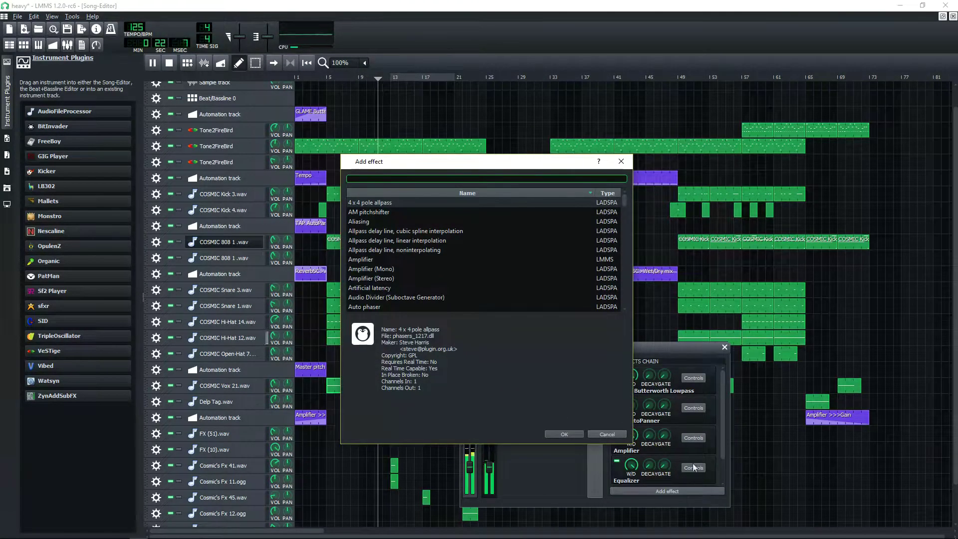
click(621, 161)
click(171, 273)
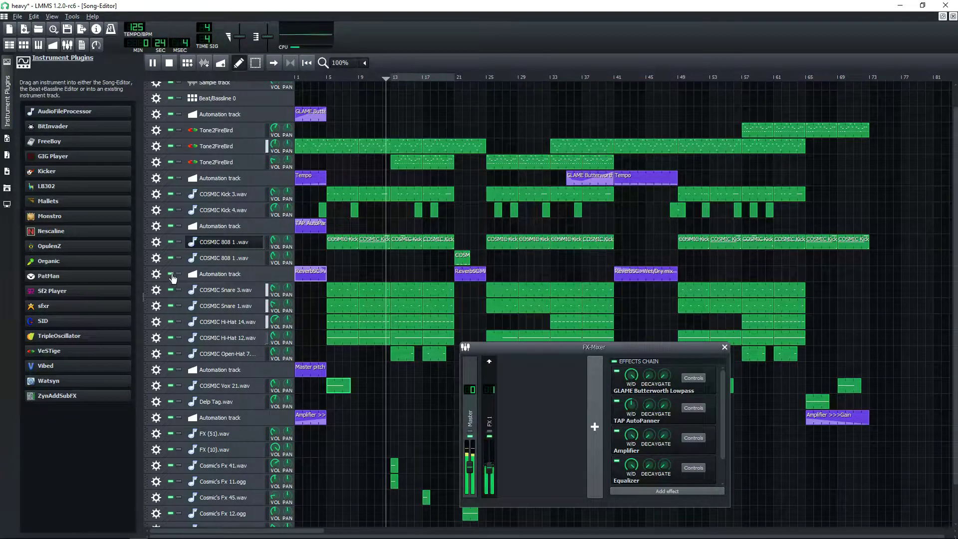
key(F9)
click(68, 46)
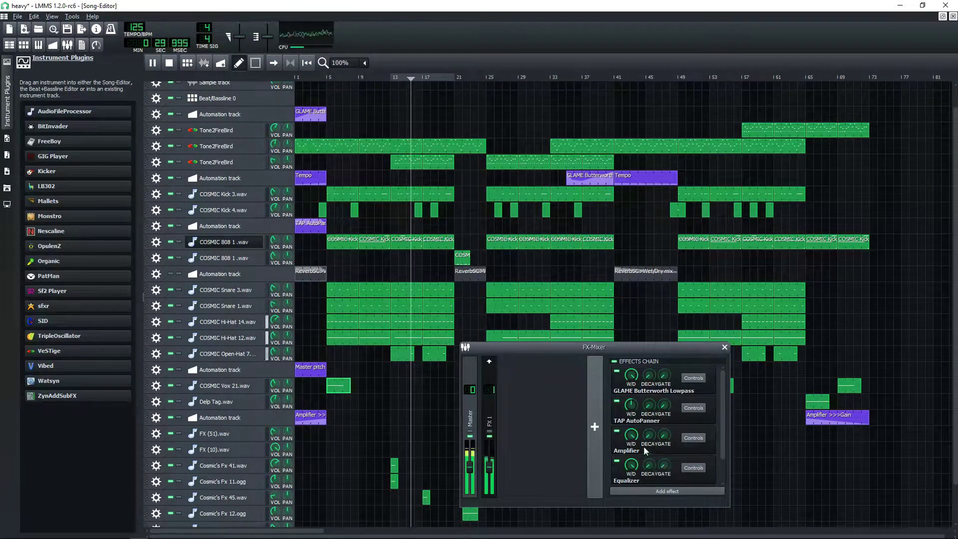
scroll(672, 430, down, 1)
scroll(671, 441, up, 1)
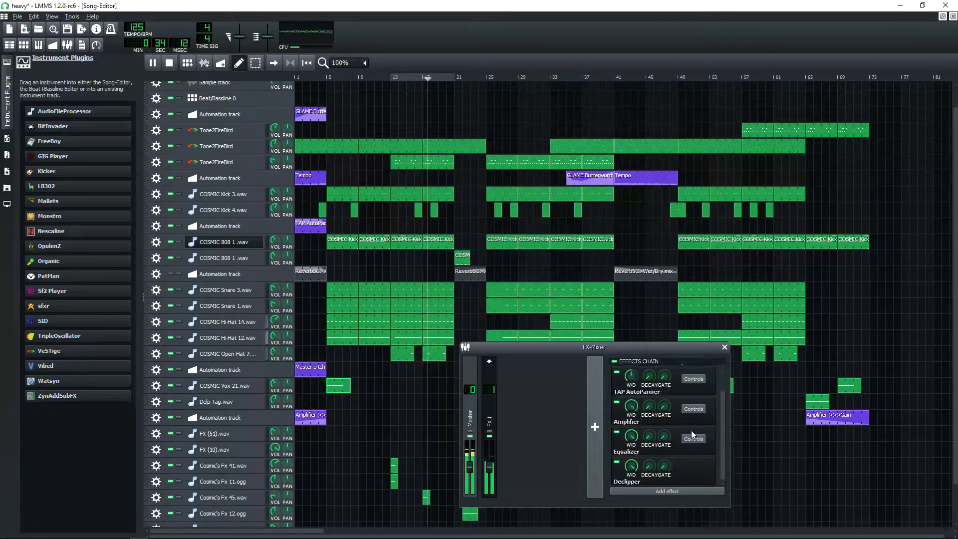
click(725, 347)
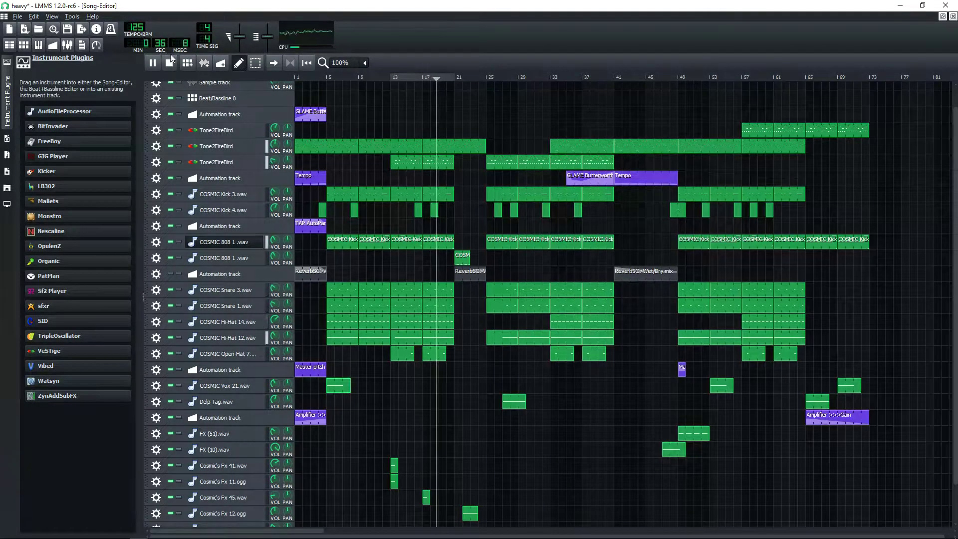
click(170, 63)
Step: Search 'rev' and add ReverbSC to the end of the mixer's effects chain
click(67, 44)
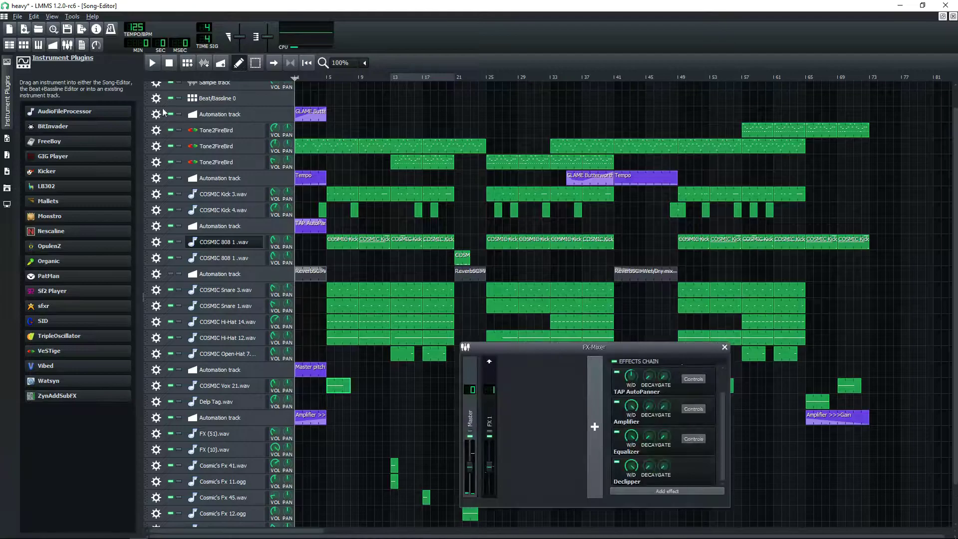
click(715, 492)
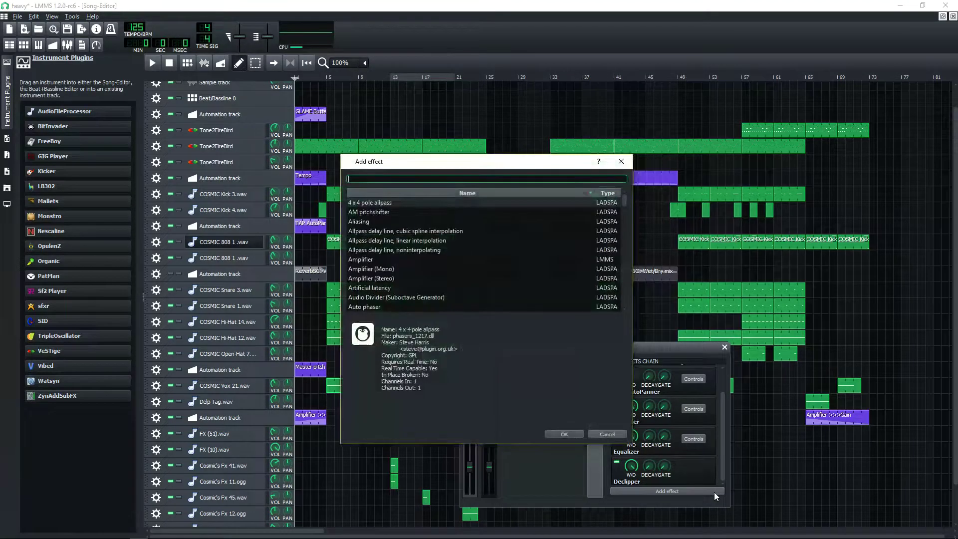
text(rev)
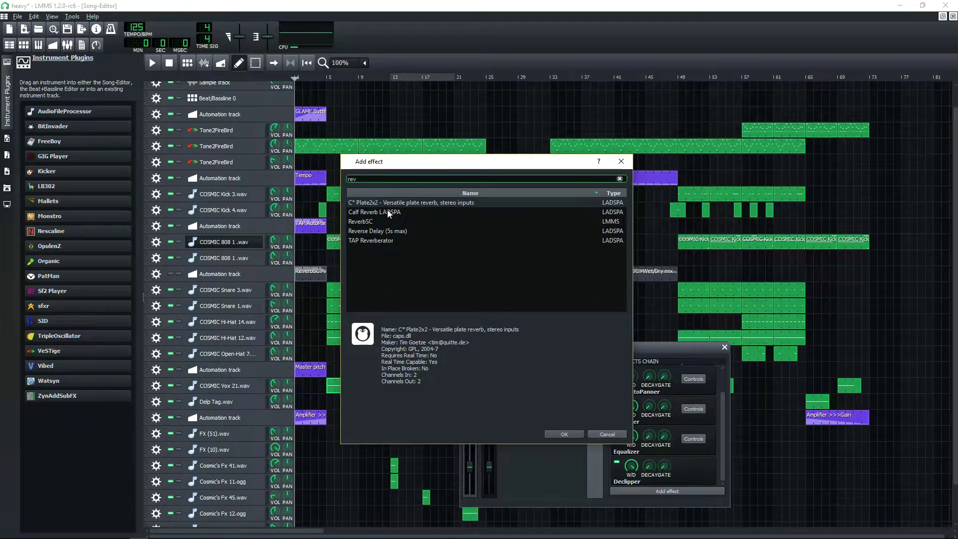
double_click(382, 223)
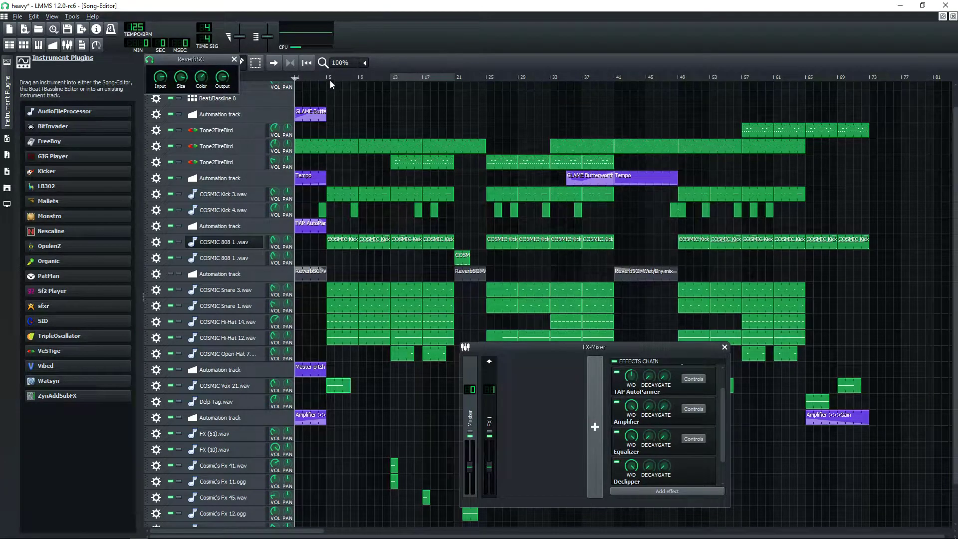
key(F9)
Step: Play the song from near bar 8 and check the new ReverbSC in the mixer chain
click(350, 77)
key(space)
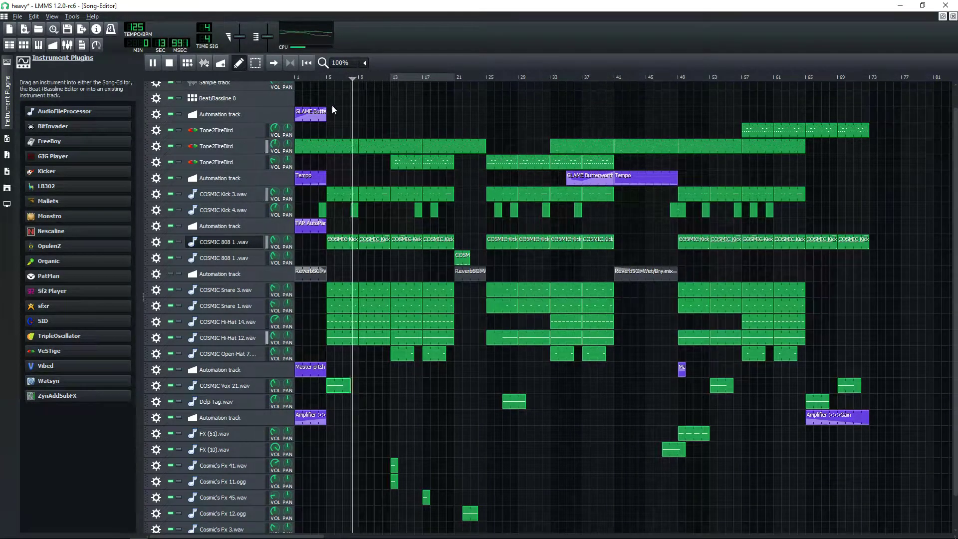
click(68, 45)
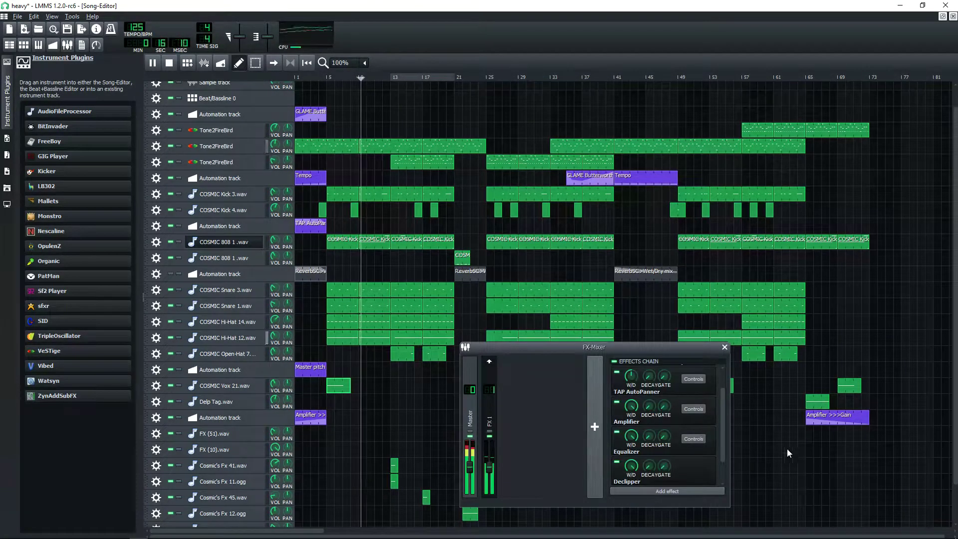
scroll(653, 396, down, 1)
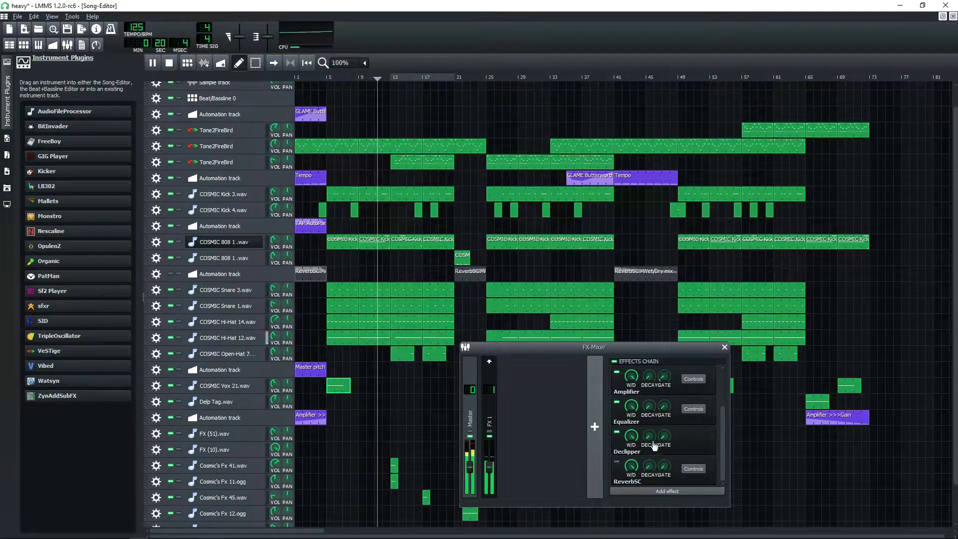
click(725, 347)
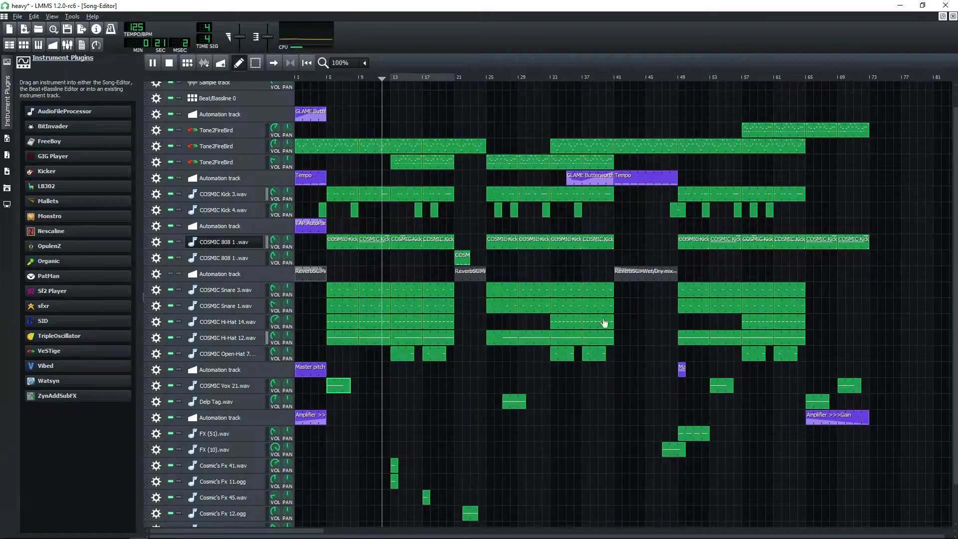
click(172, 62)
scroll(392, 379, down, 2)
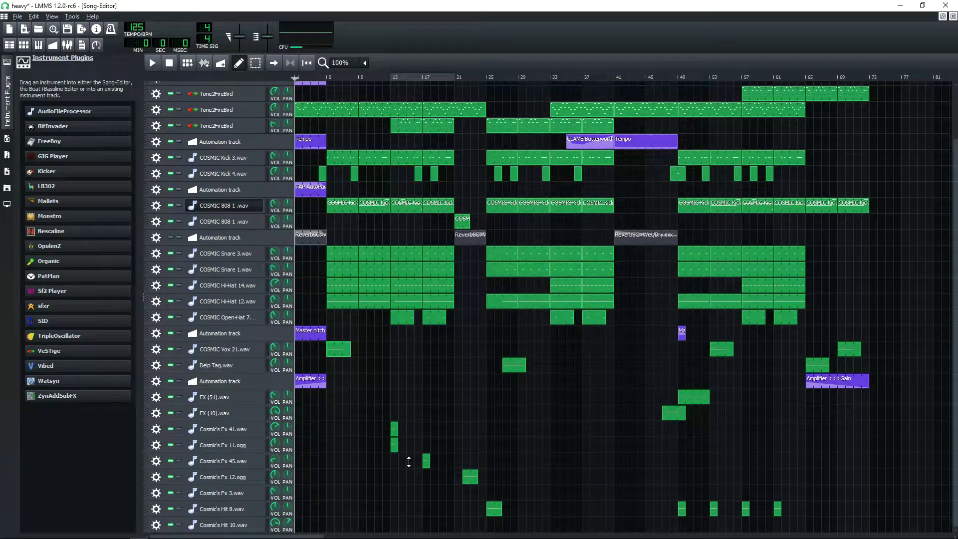
click(170, 238)
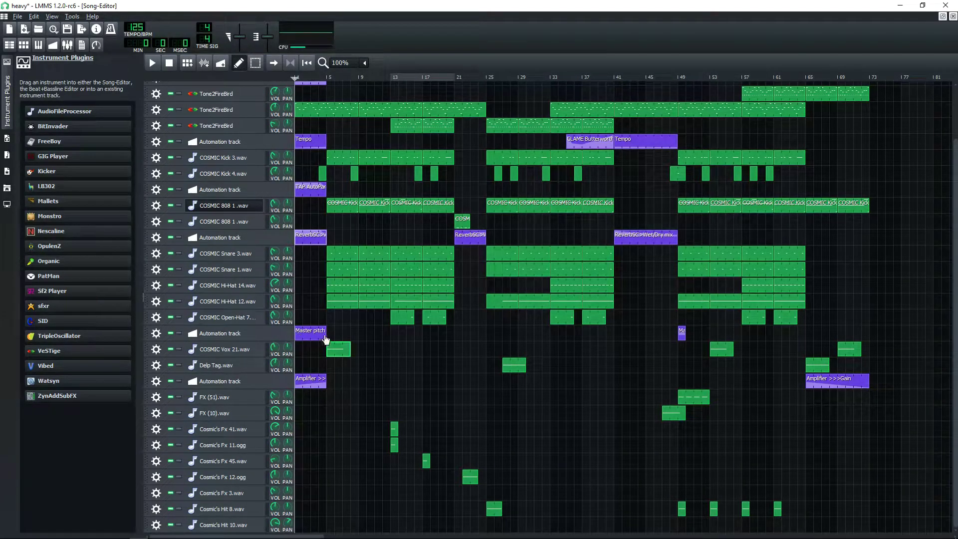
click(153, 61)
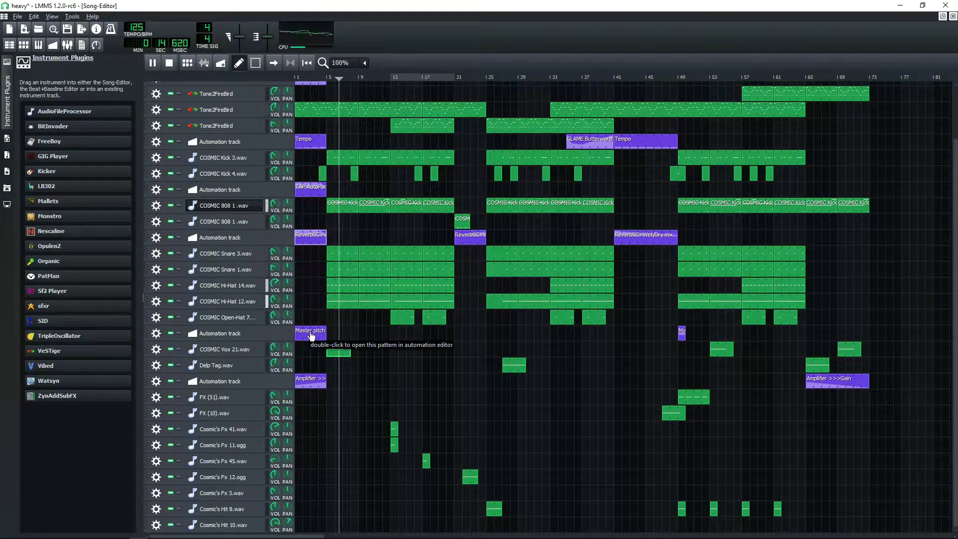
click(169, 63)
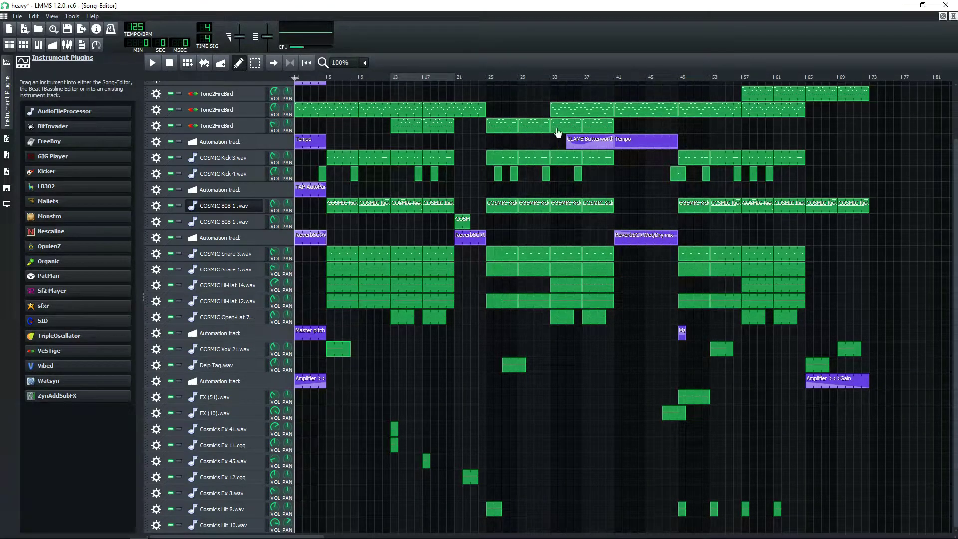
drag(501, 78, 486, 78)
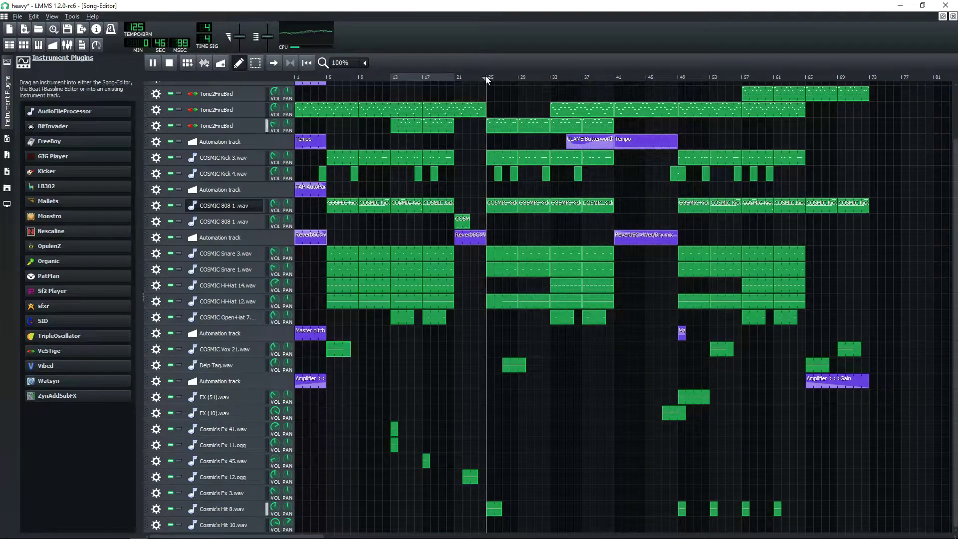
key(space)
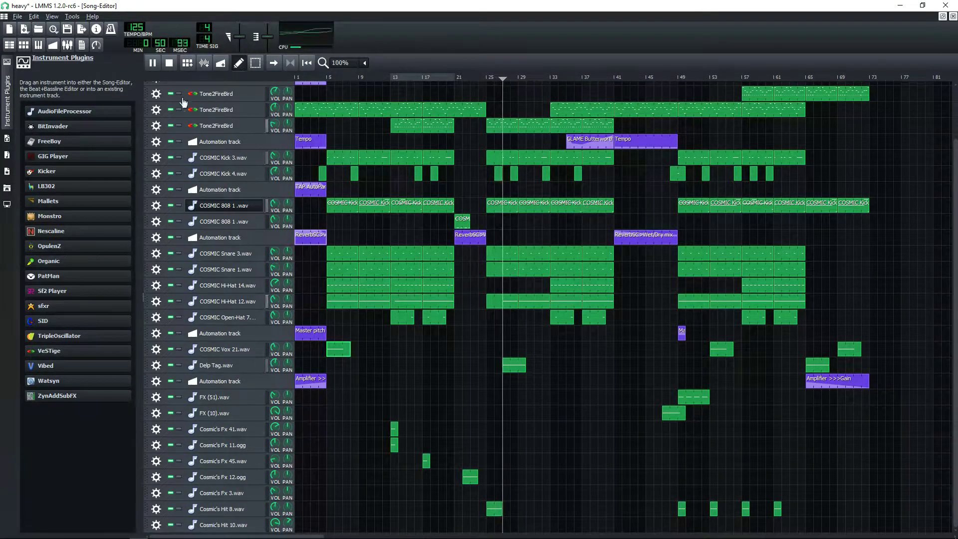
click(158, 60)
drag(570, 76, 565, 76)
key(space)
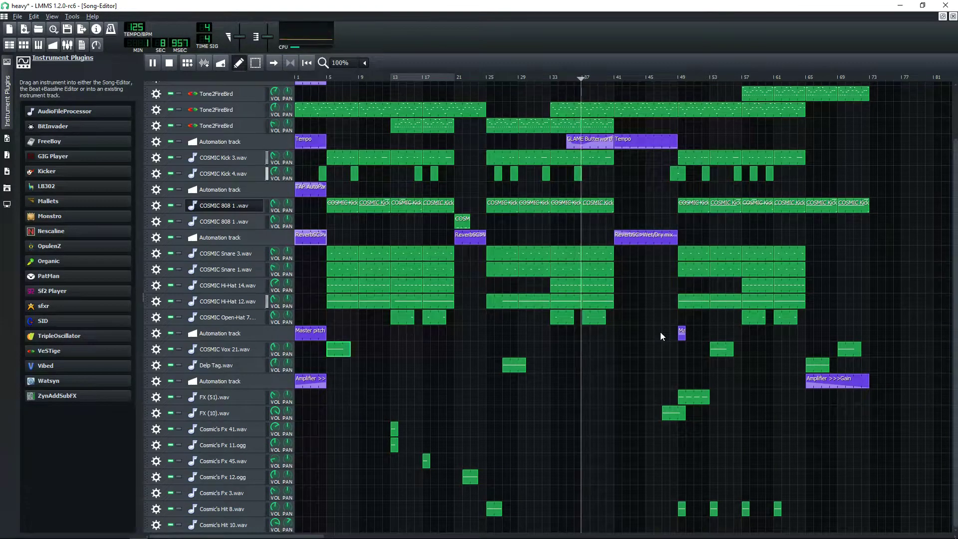
click(172, 67)
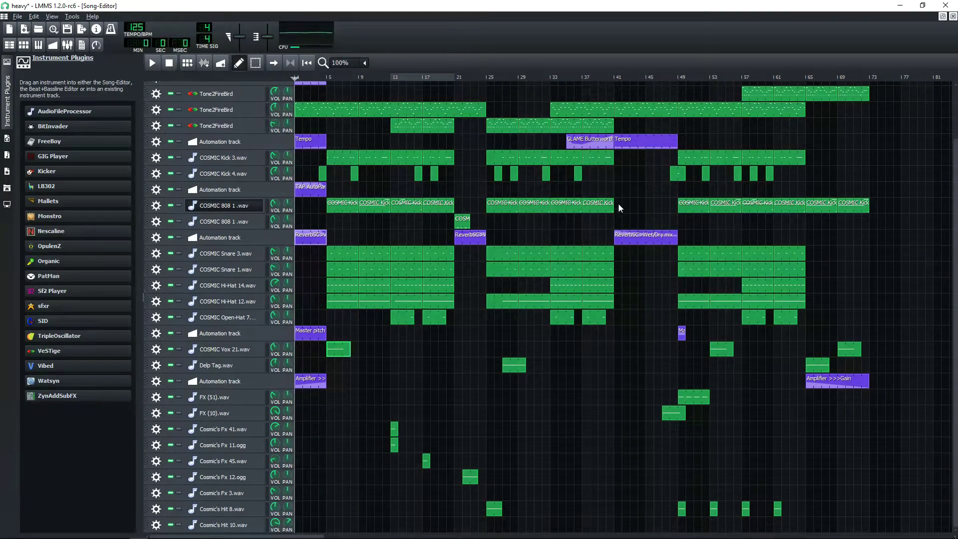
Step: Review COSMIC Kick 3.wav's effects chain, including the Peak Controller settings
click(267, 158)
click(902, 116)
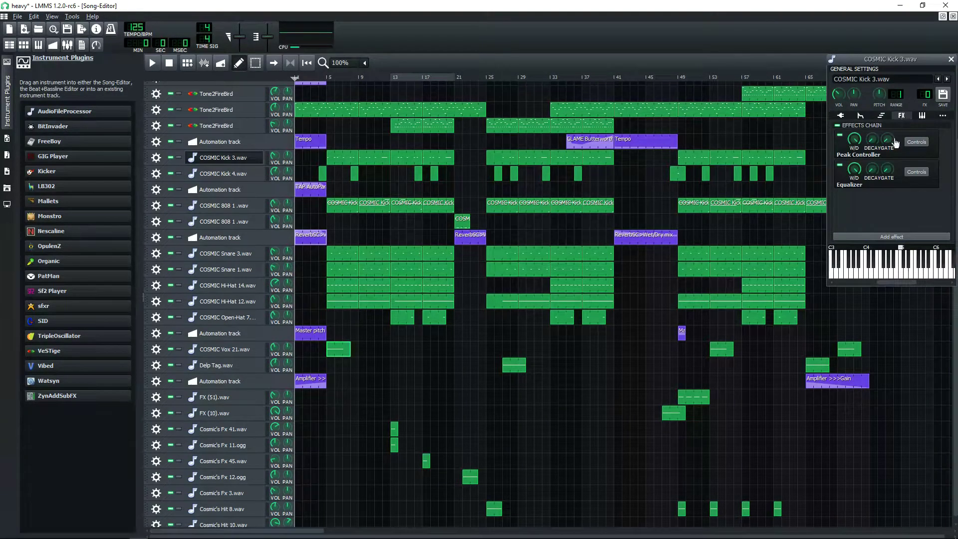
click(917, 143)
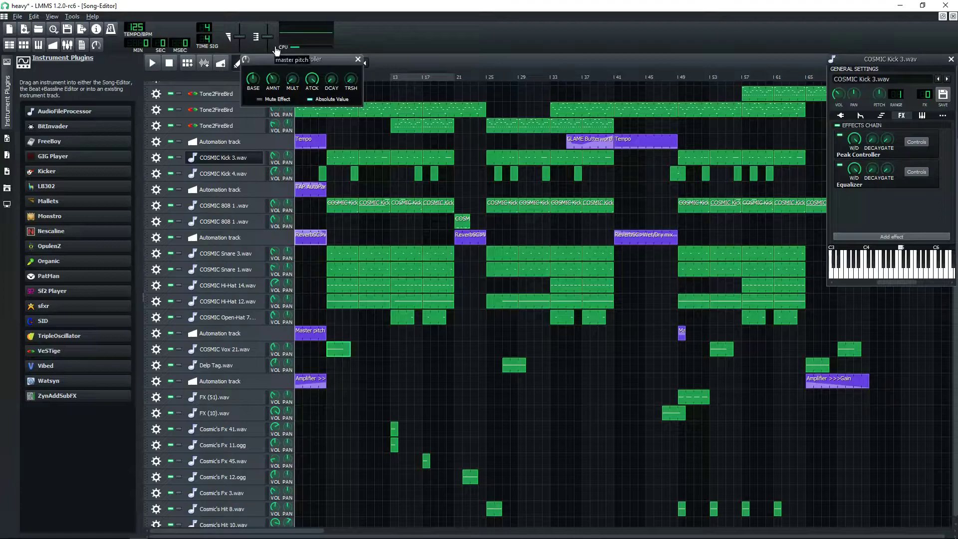
click(358, 60)
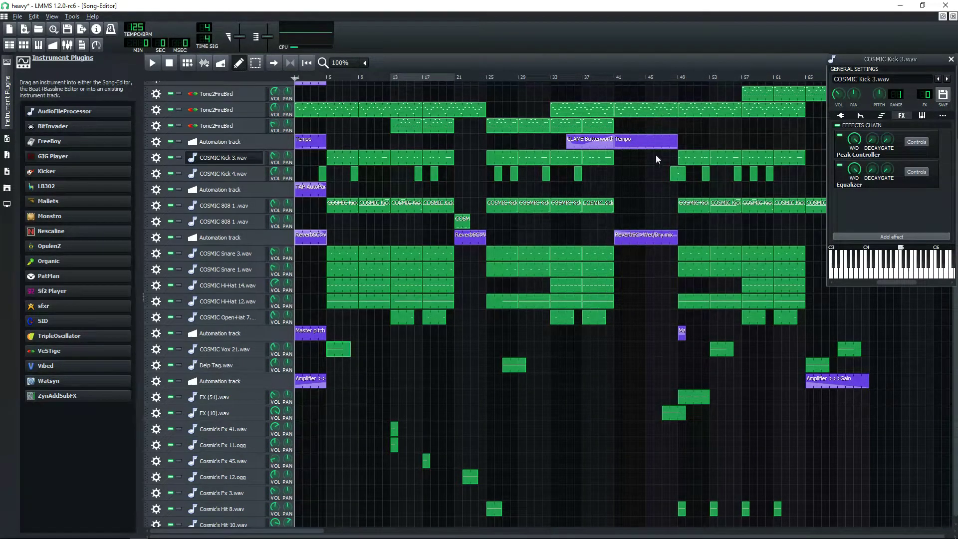
Step: Play the song in the Song Editor from bar 41
click(619, 74)
click(615, 75)
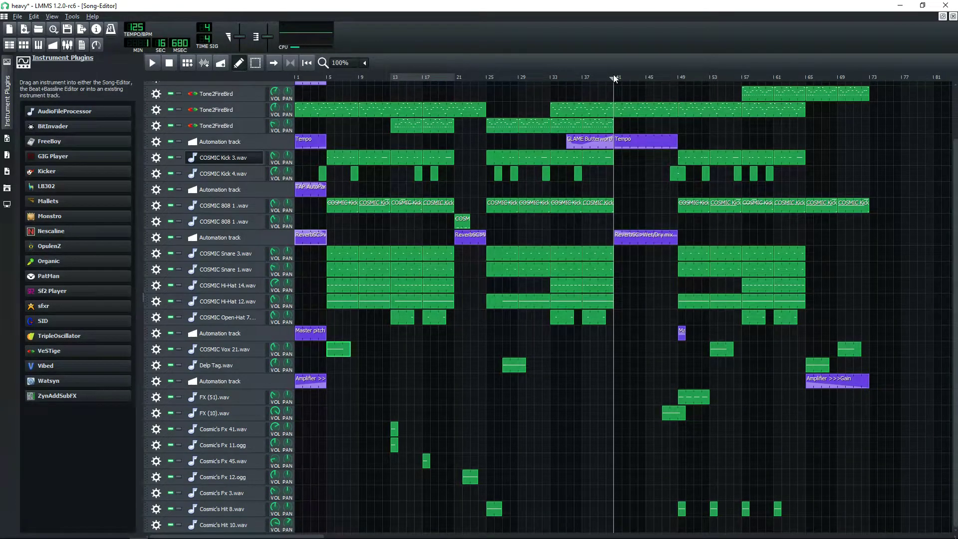
click(152, 64)
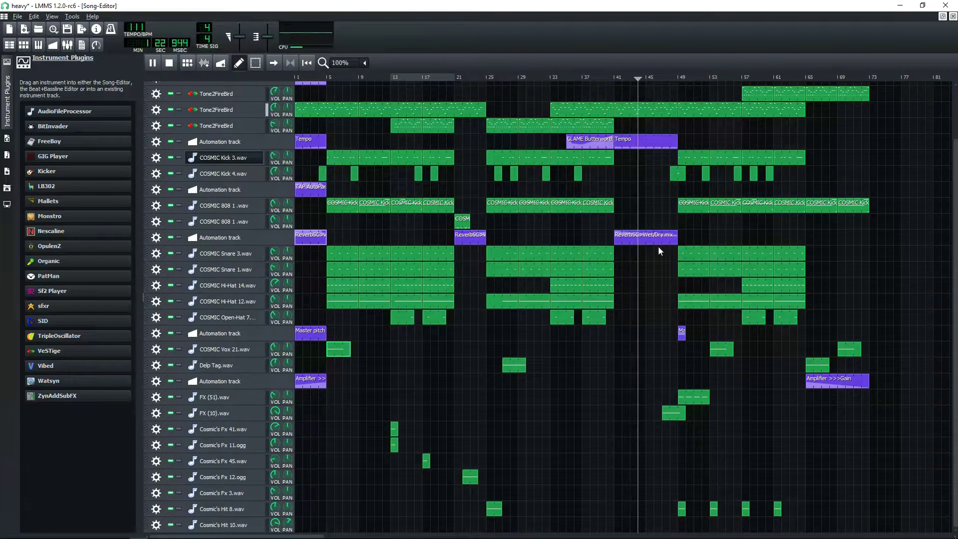
Step: View the Tempo automation curve, then stop the song and return to bar 1
double_click(625, 142)
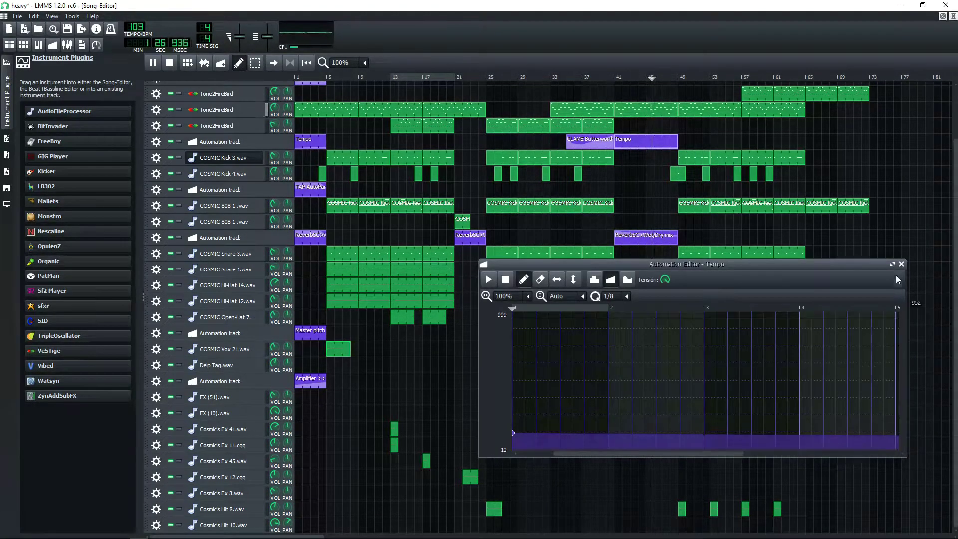
click(902, 264)
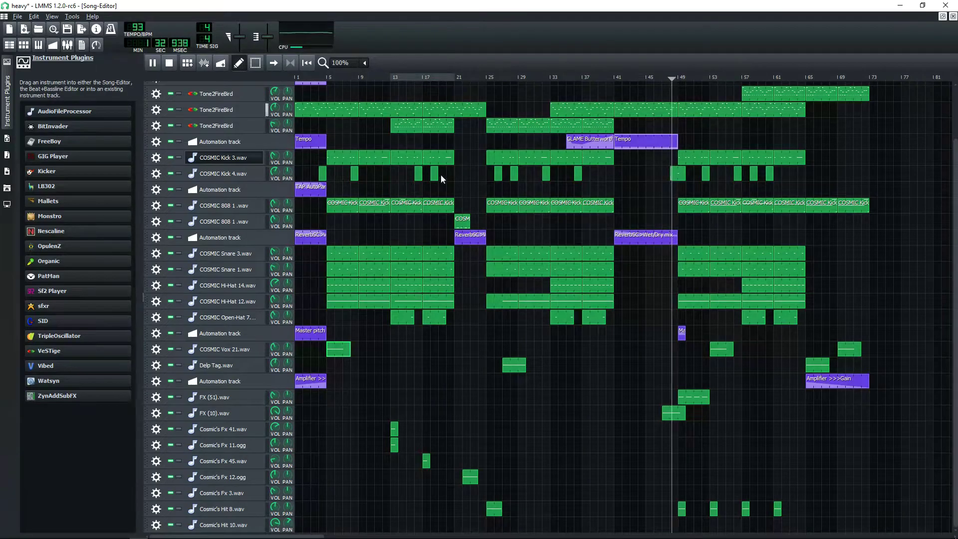
click(169, 63)
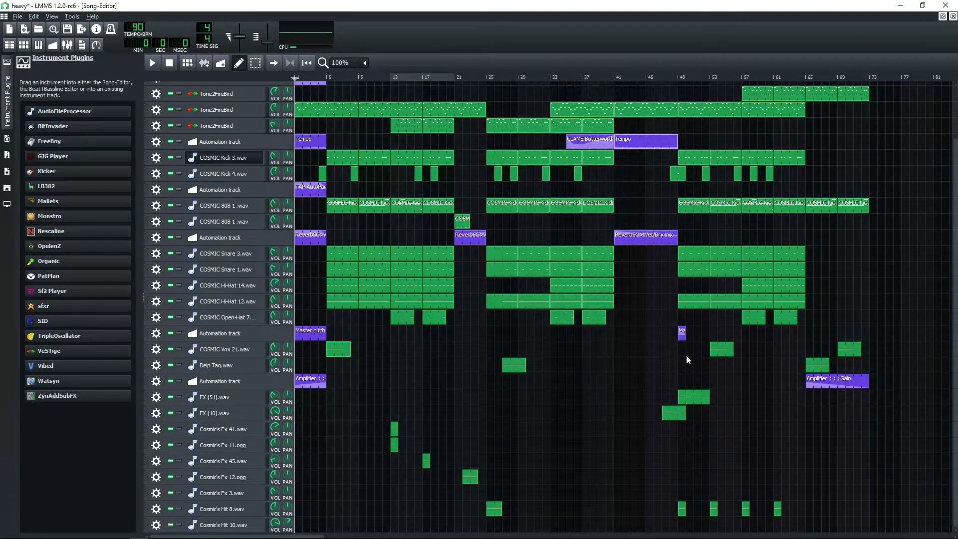
double_click(683, 402)
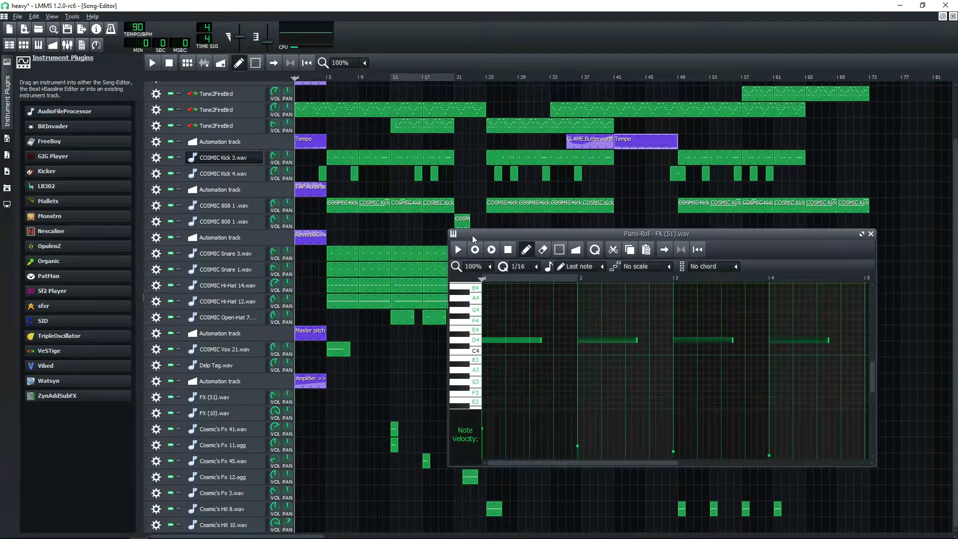
key(space)
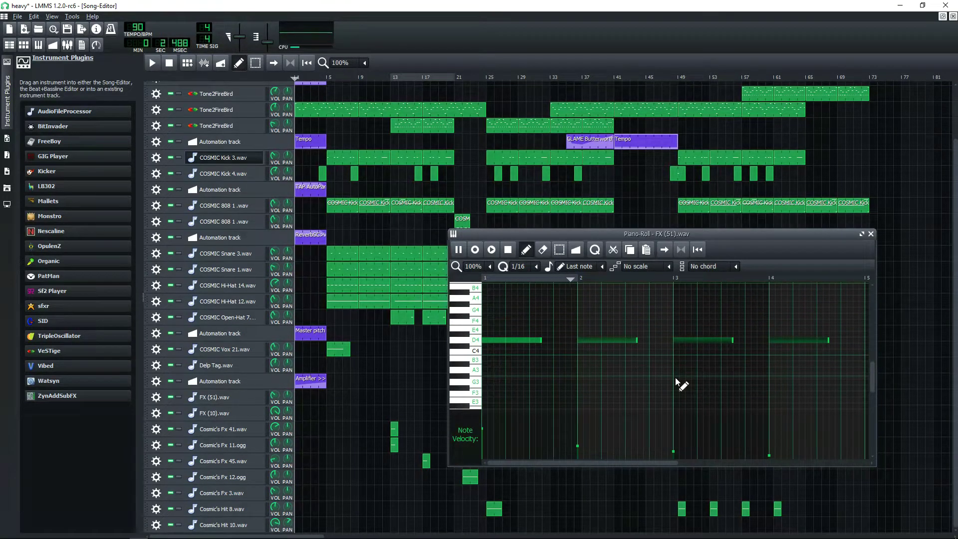
click(871, 234)
click(169, 63)
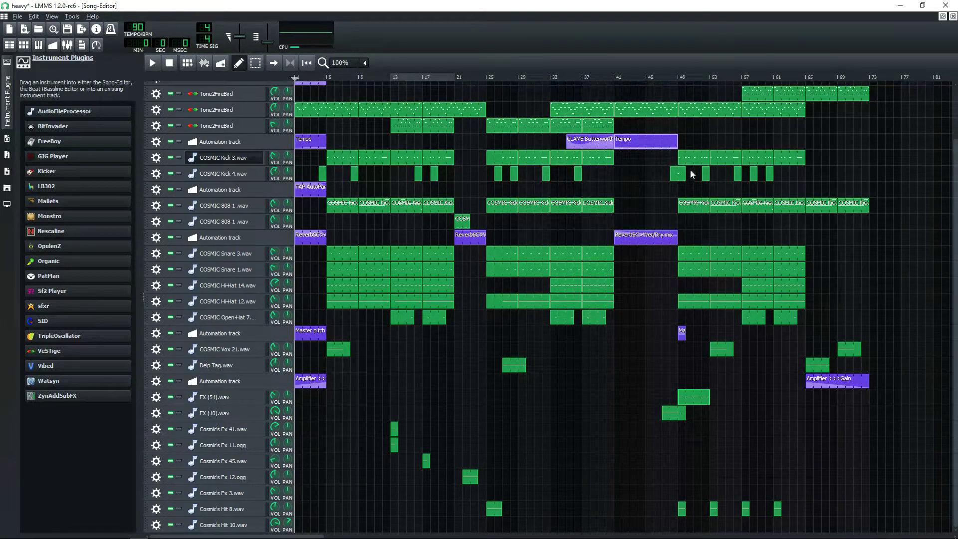
double_click(693, 205)
click(458, 249)
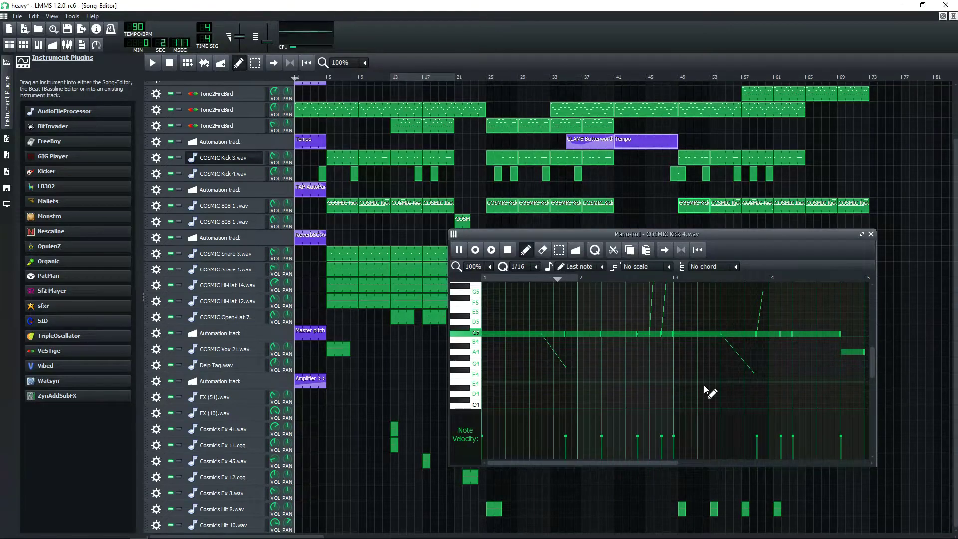
scroll(792, 379, up, 3)
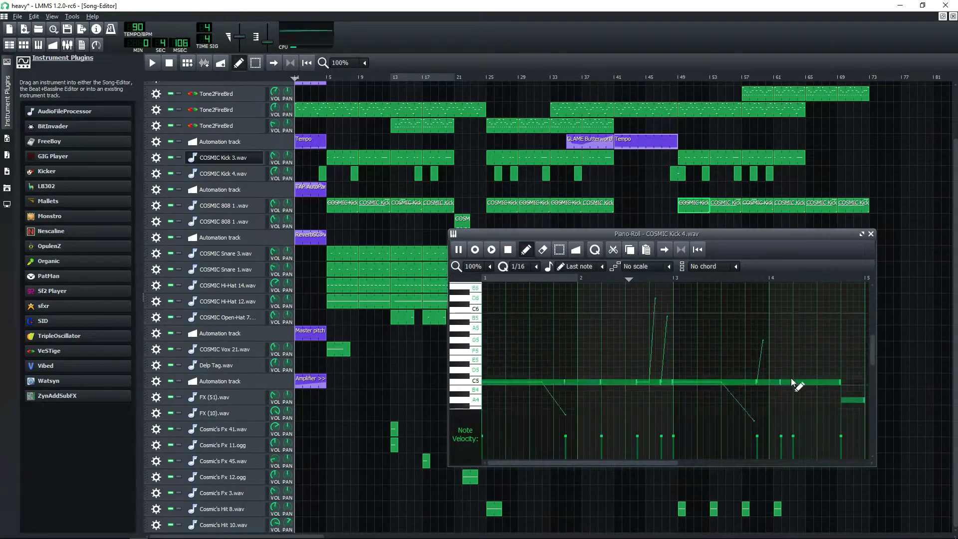
key(F7)
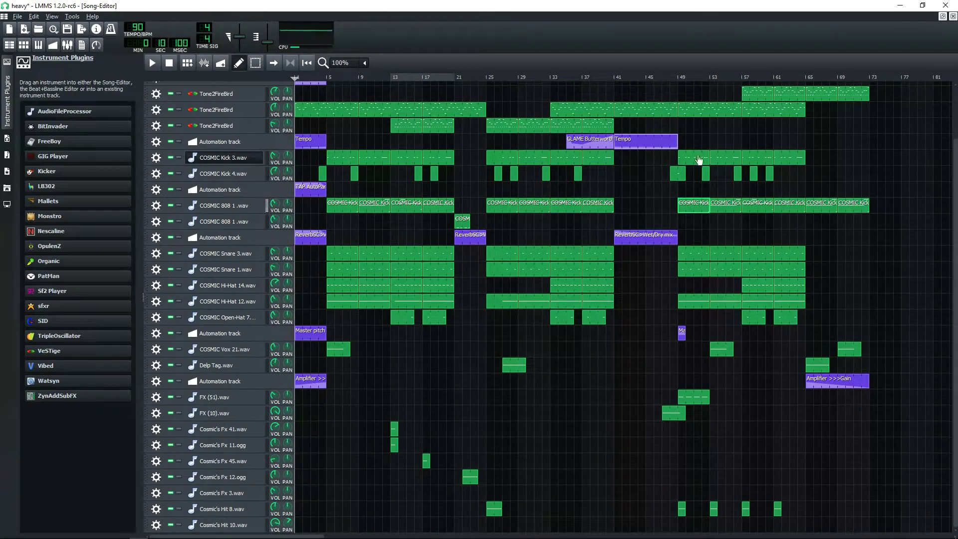
double_click(719, 116)
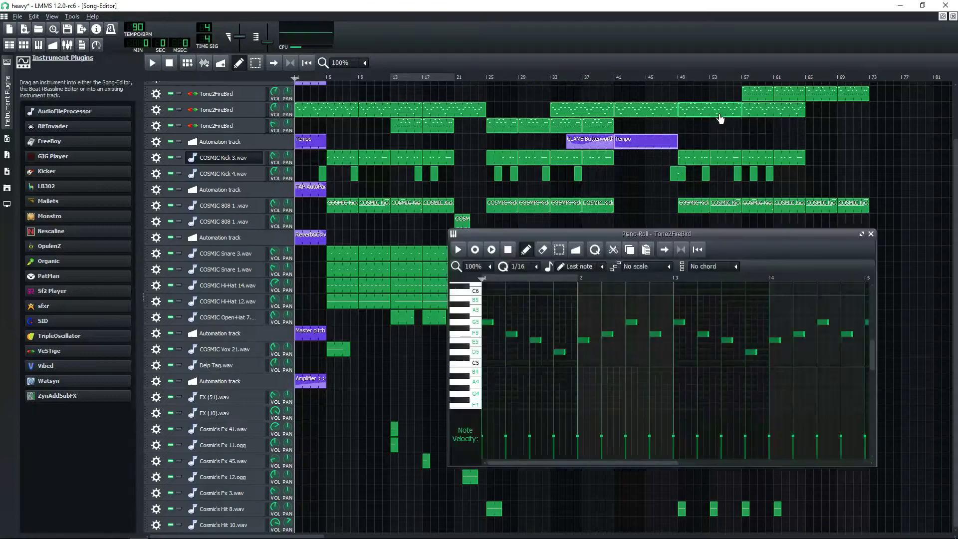
key(space)
click(871, 234)
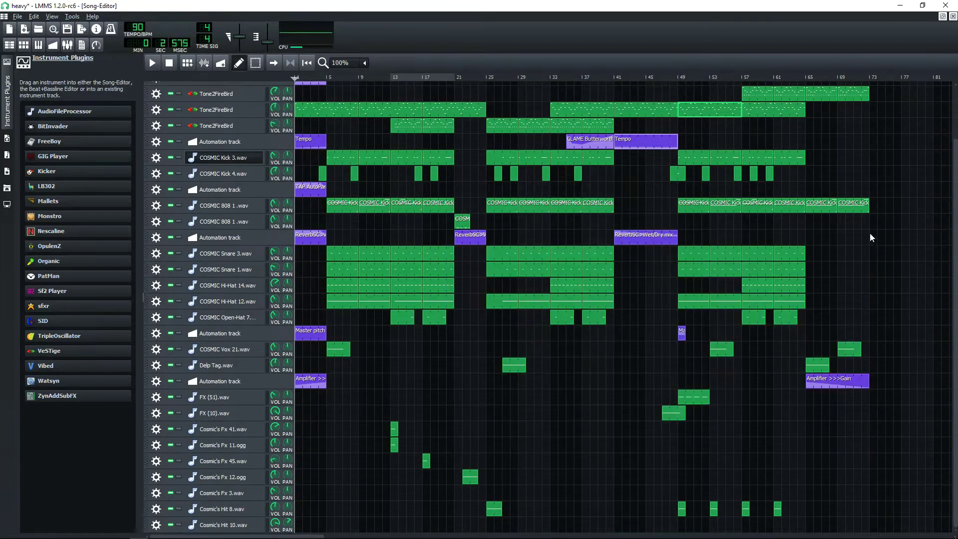
double_click(757, 104)
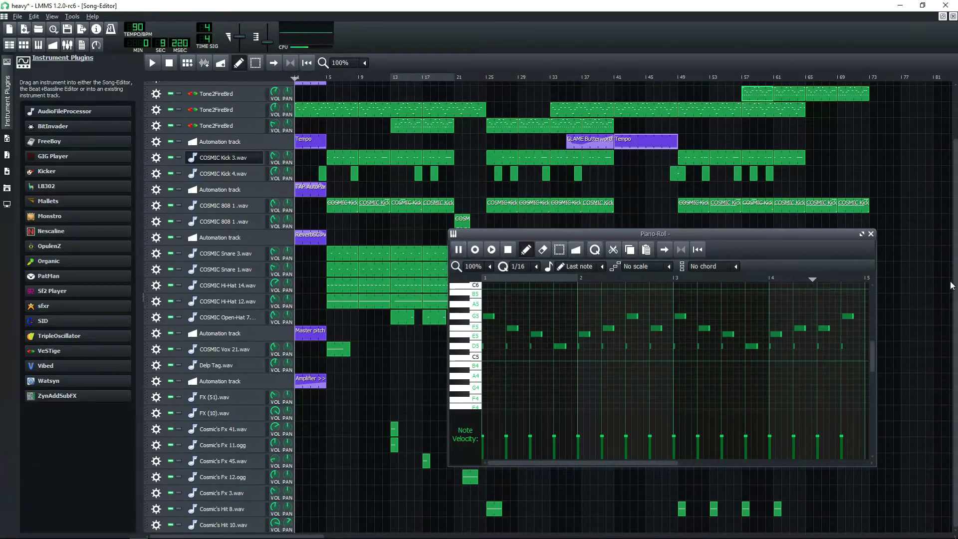
click(871, 233)
Step: Play the song from bar 65, then stop and reset to the start
click(806, 79)
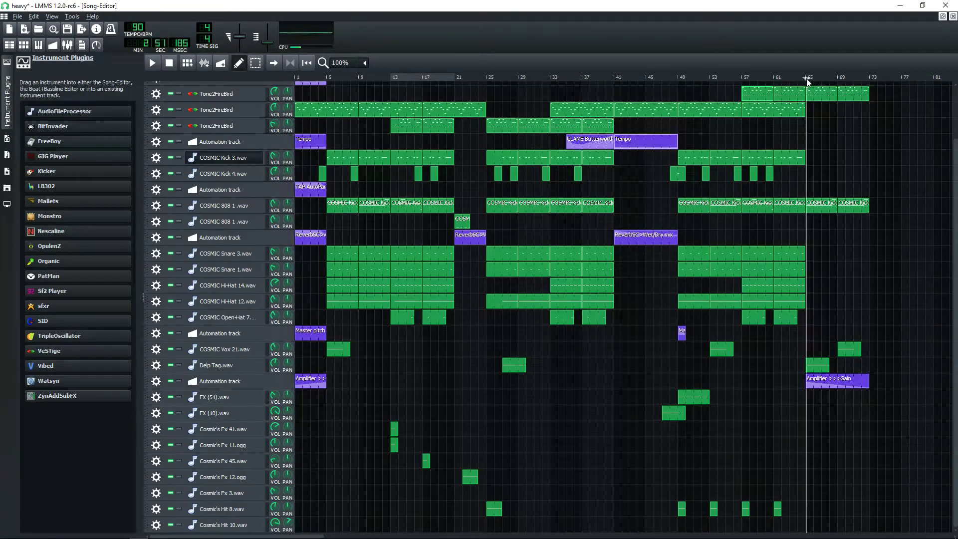
click(802, 80)
key(space)
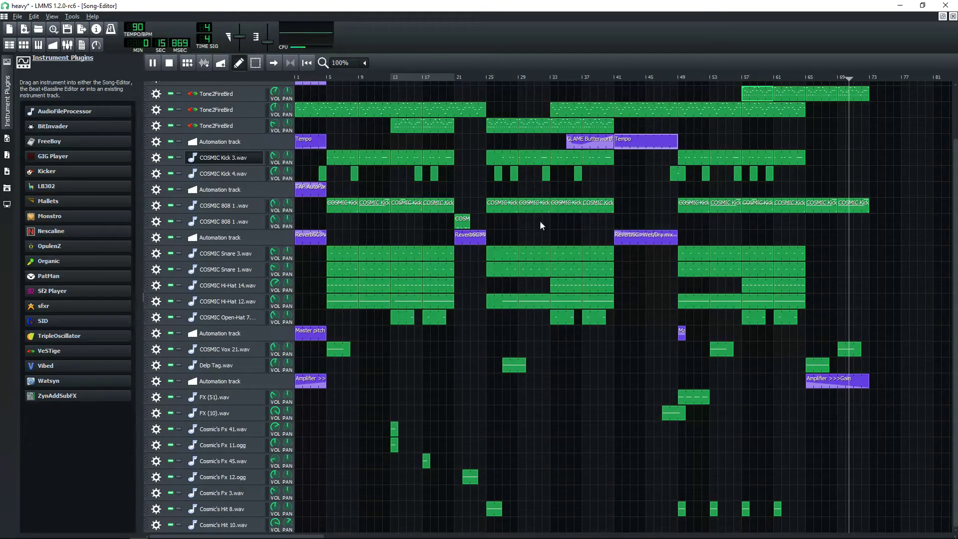
click(169, 63)
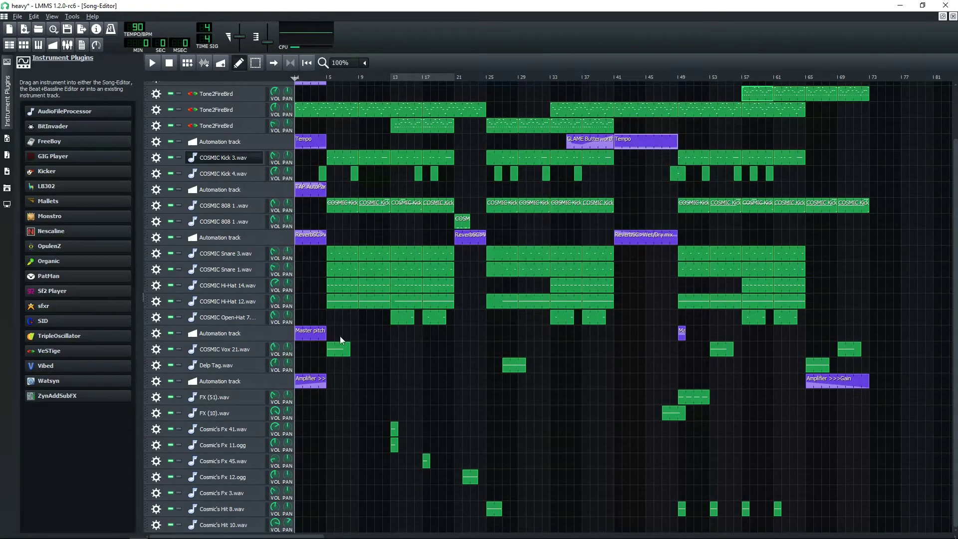
Step: Scroll the track list up to show TripleOscillator, Sample track and Beat/Bassline 0
scroll(340, 337, up, 3)
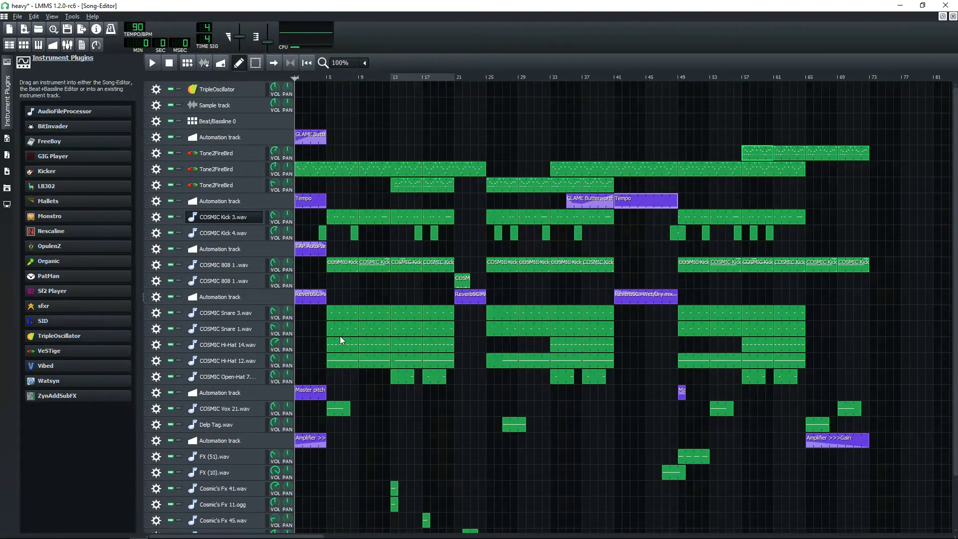
scroll(340, 337, down, 3)
scroll(690, 291, up, 3)
scroll(836, 214, down, 3)
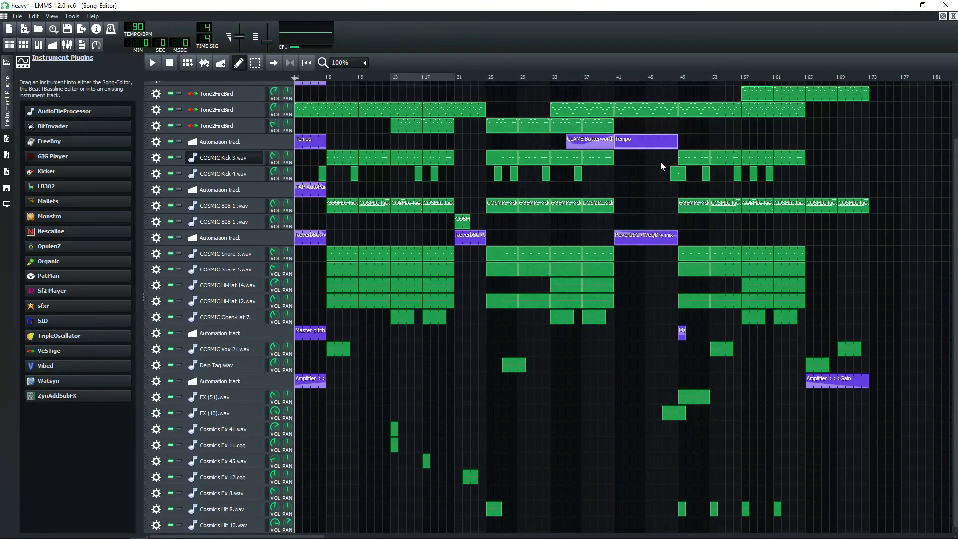
scroll(678, 368, up, 3)
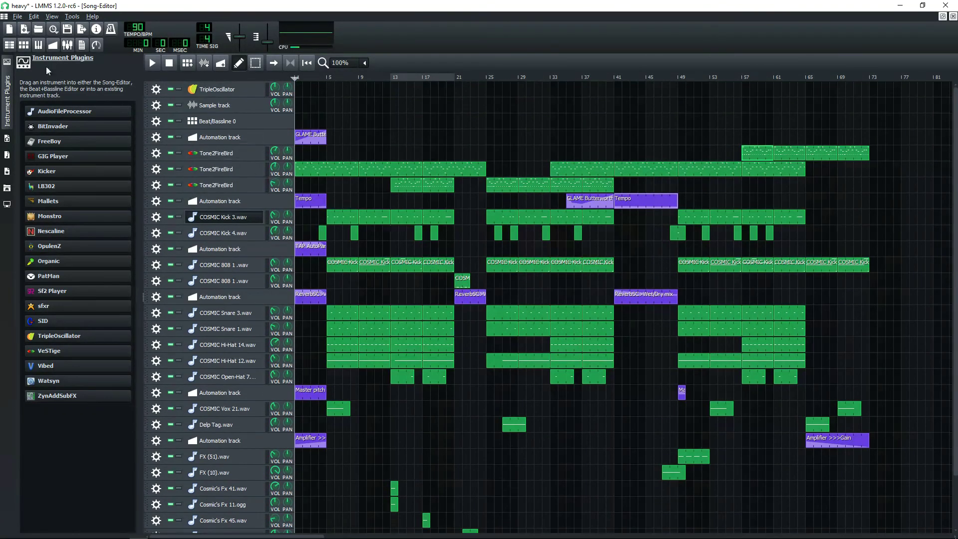